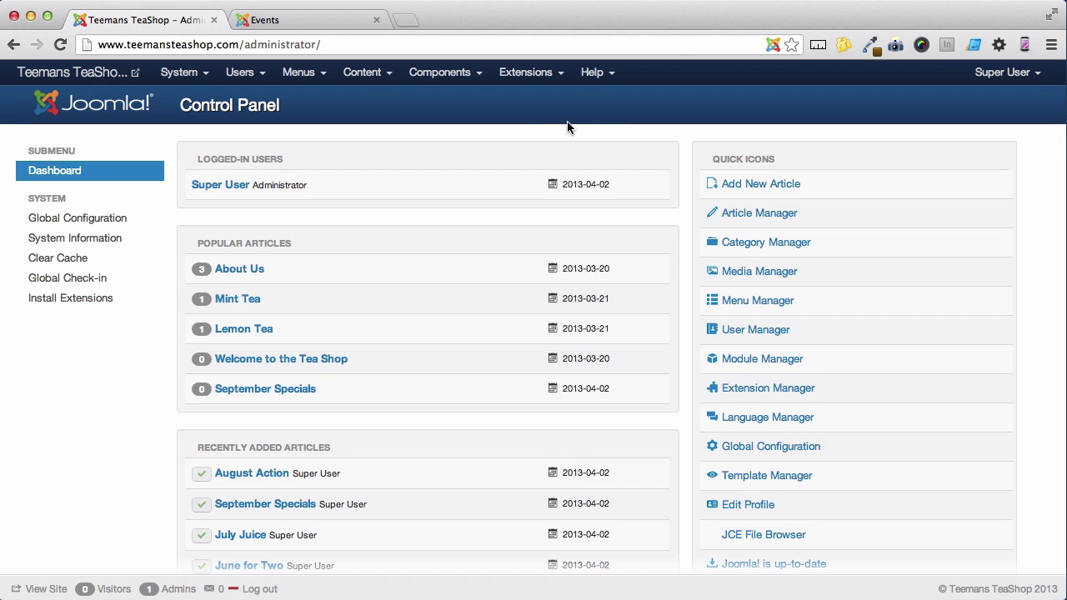
# Open the contact manager, review the contact categories, and return to the contacts list.
pyautogui.click(458, 81)
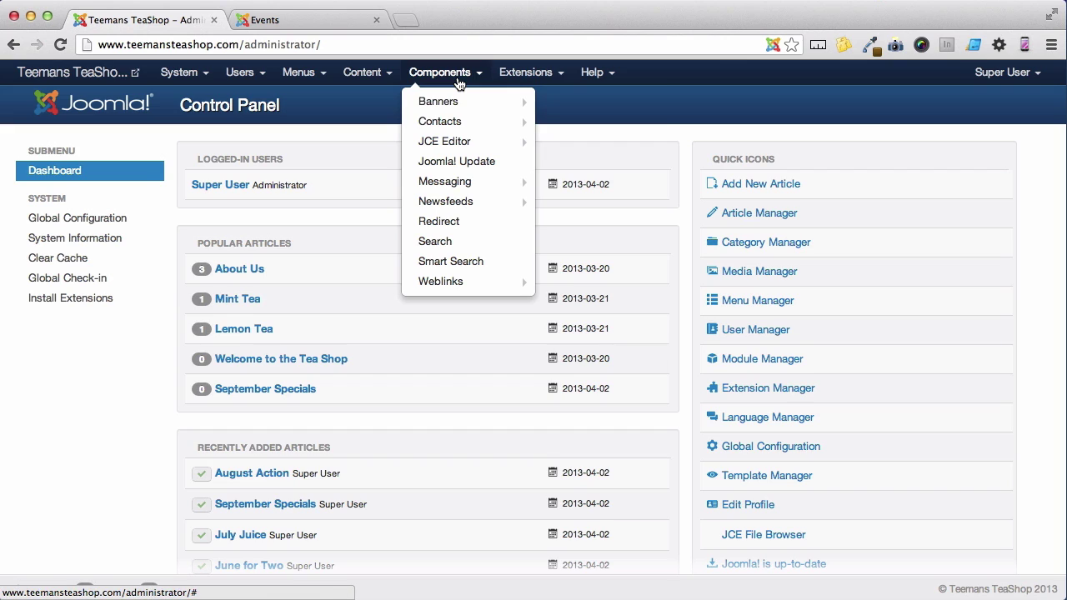
pyautogui.click(446, 122)
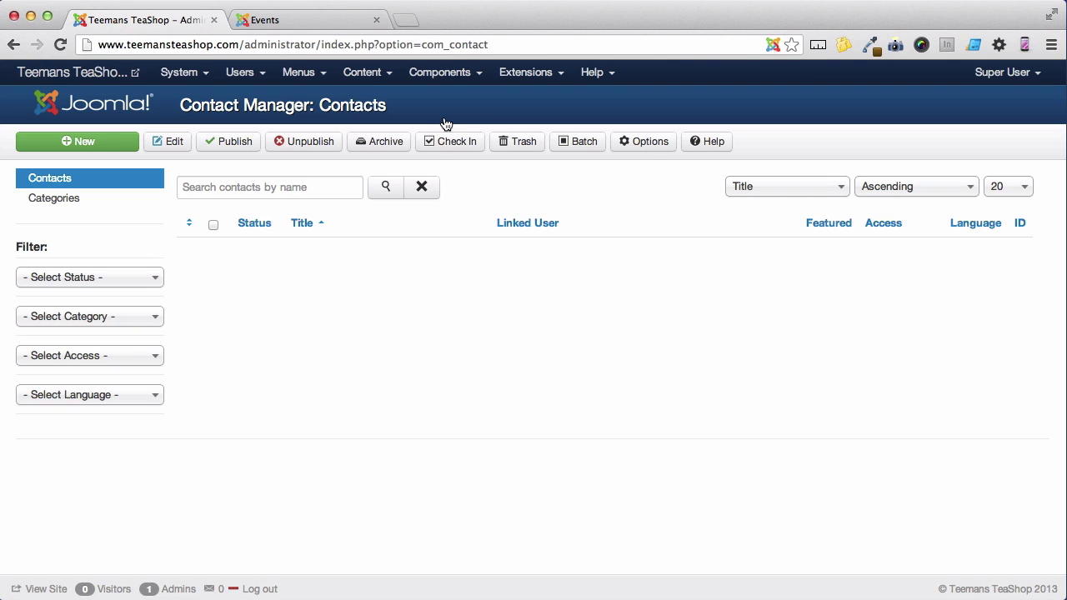
pyautogui.click(94, 203)
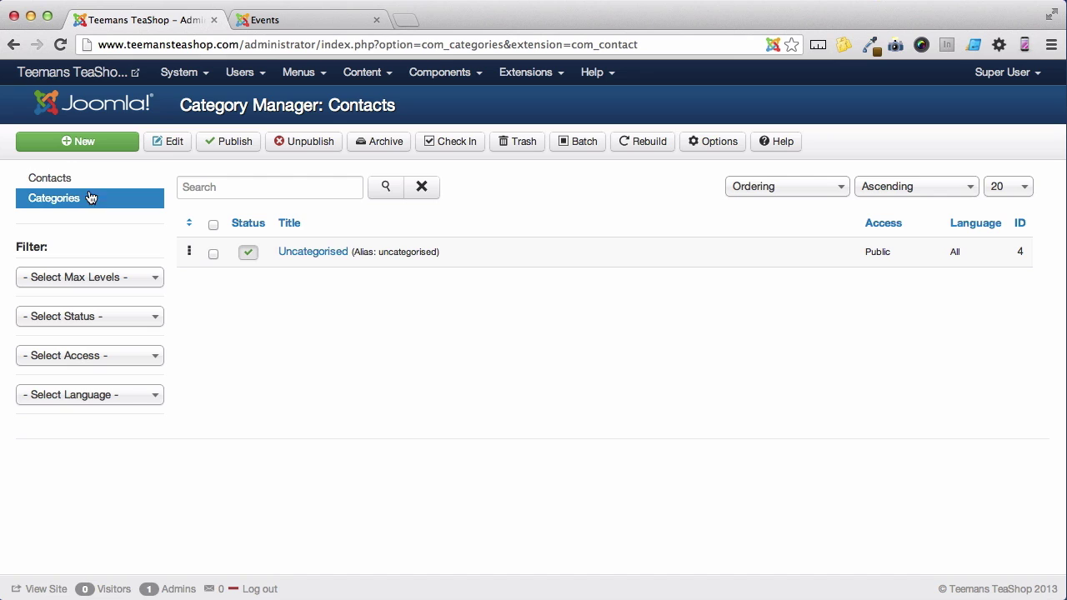
pyautogui.click(81, 185)
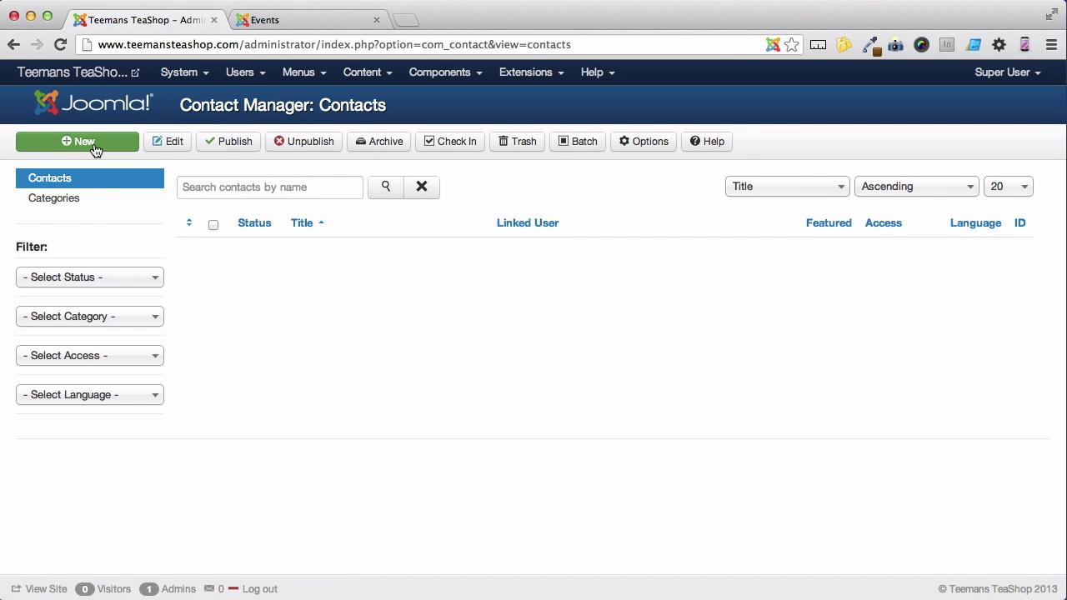
# Create a contact named Teeman's Teashop with the miscellaneous information "Teeman's Teashop is the best and most welcoming Tea Shop in the entire city of London.".
pyautogui.click(83, 142)
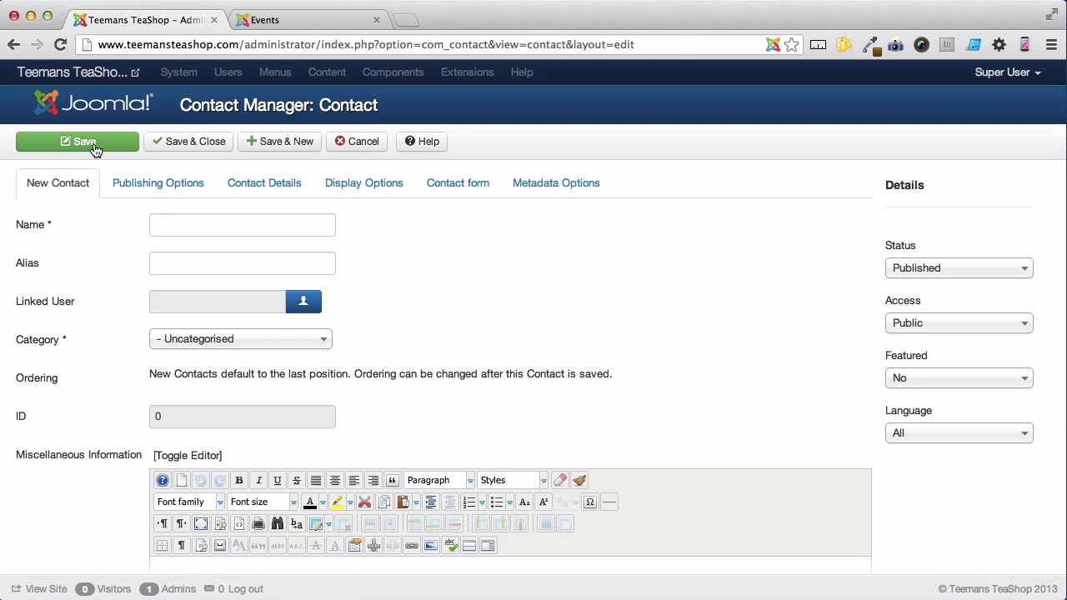
pyautogui.click(157, 222)
pyautogui.write('Teem')
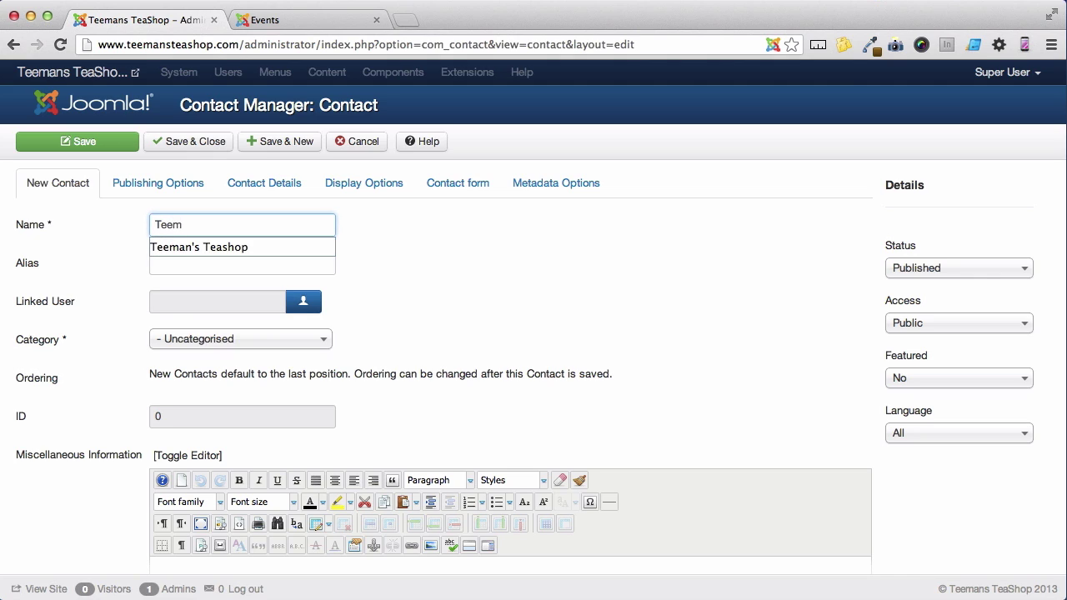
pyautogui.press('Down')
pyautogui.press('Return')
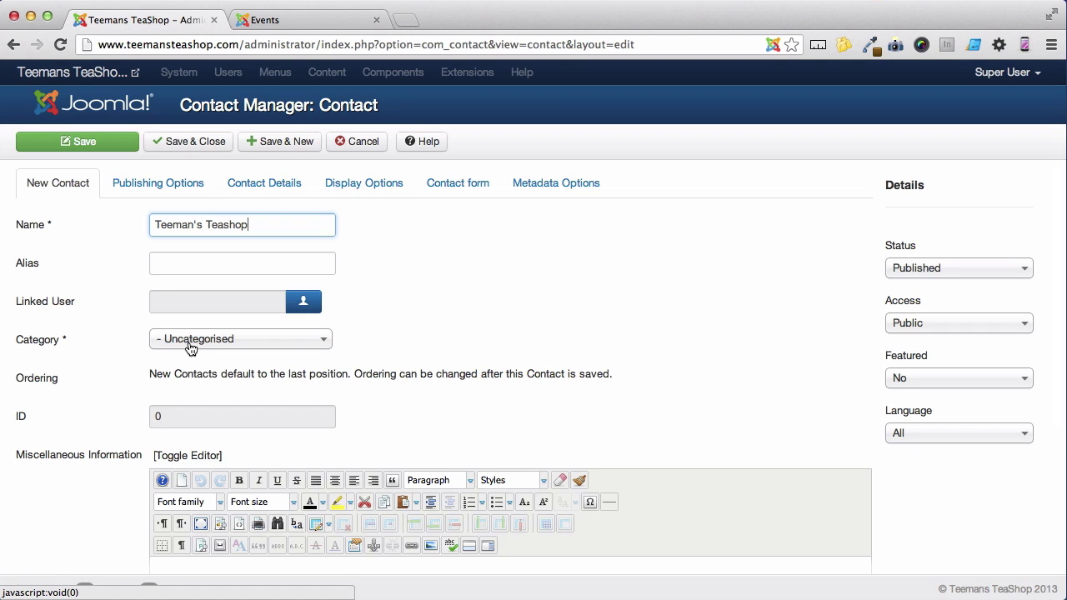
pyautogui.scroll(-4, 188, 345)
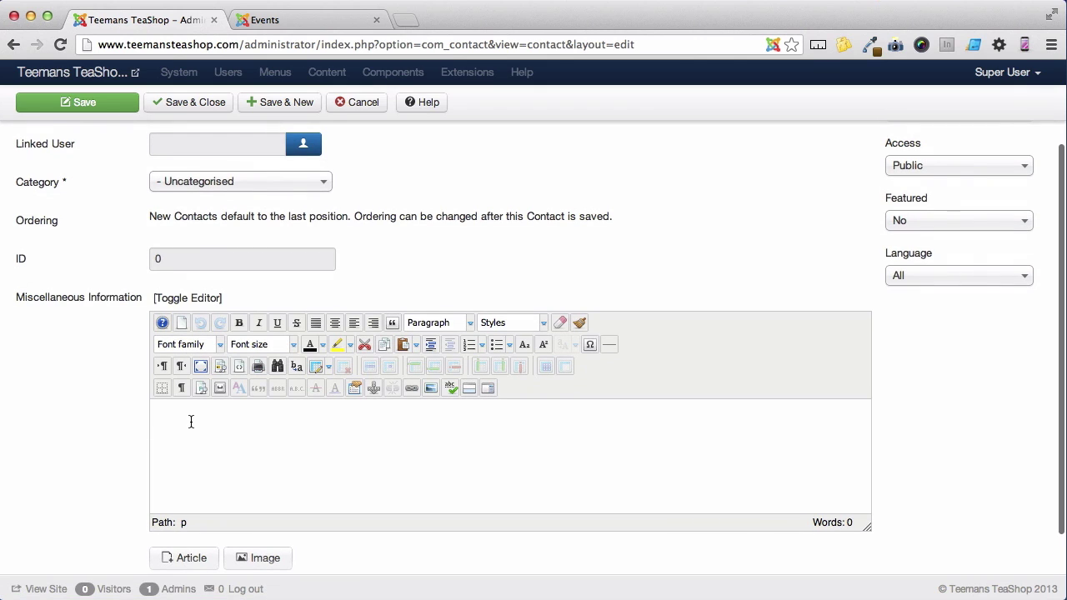
pyautogui.write("Teeman's Teashop is the best and most welcoming Tea Shop in the entire city of London.")
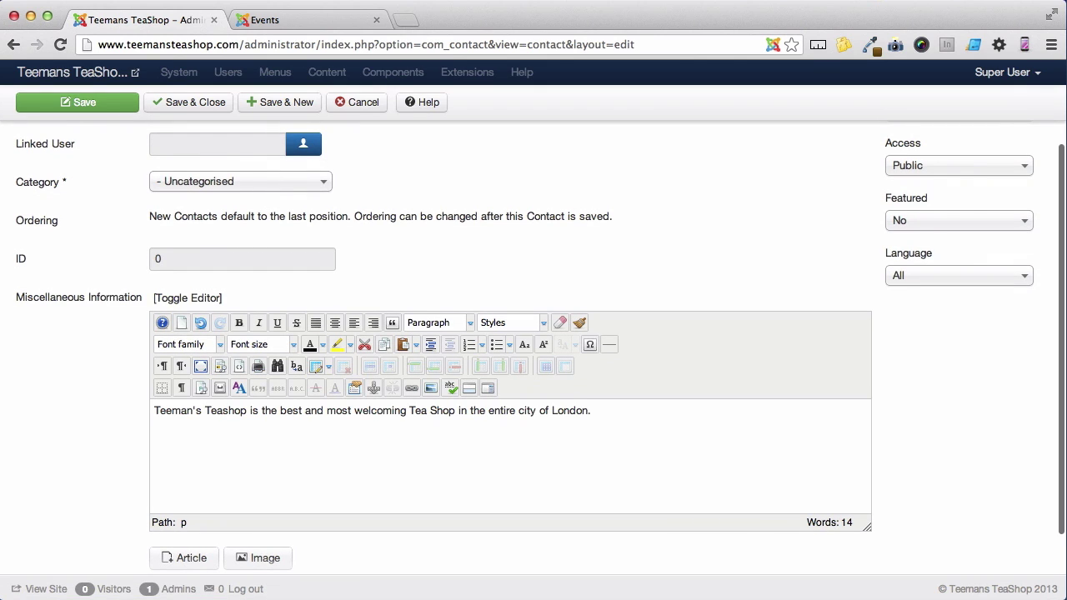
# Enter the shop's e-mail and two-line street address in the contact details.
pyautogui.scroll(1, 540, 345)
pyautogui.scroll(3, 113, 374)
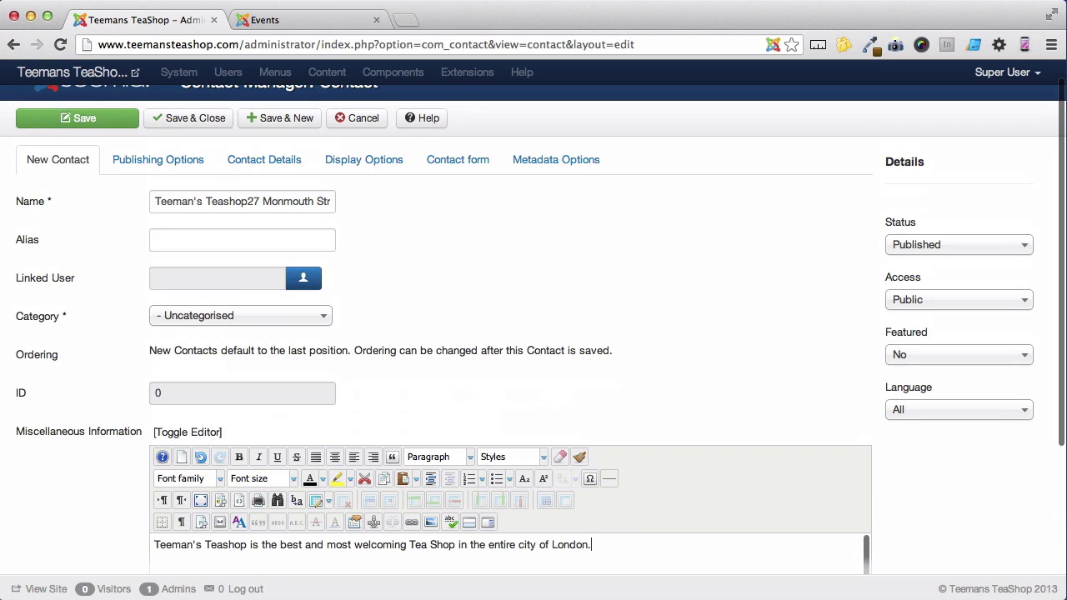
pyautogui.click(285, 170)
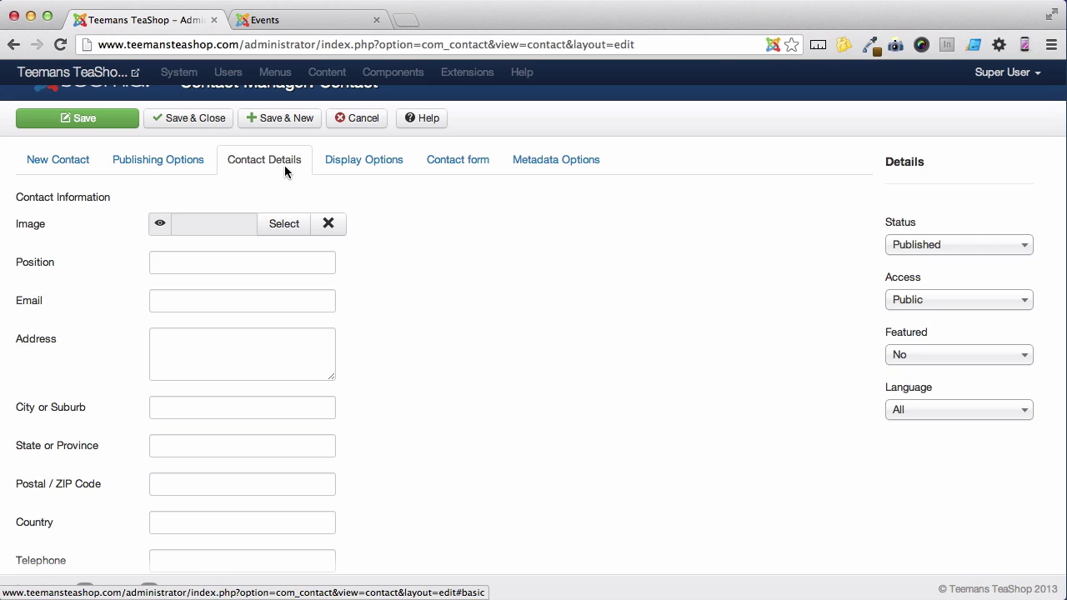
pyautogui.click(209, 302)
pyautogui.press('super+v')
pyautogui.click(214, 345)
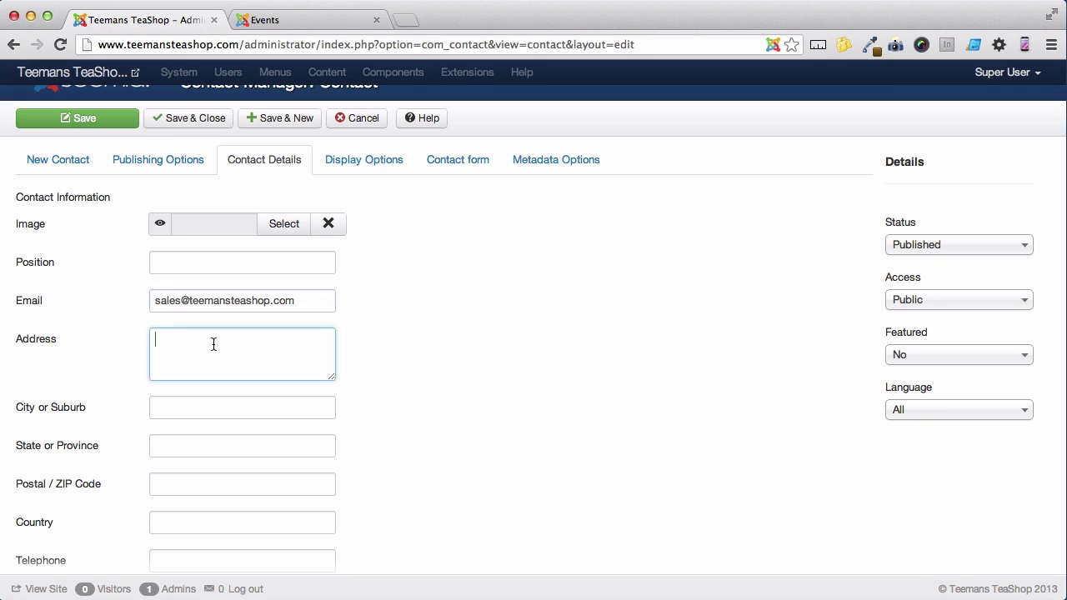
pyautogui.write('27 Monmouth Street Covent Garden')
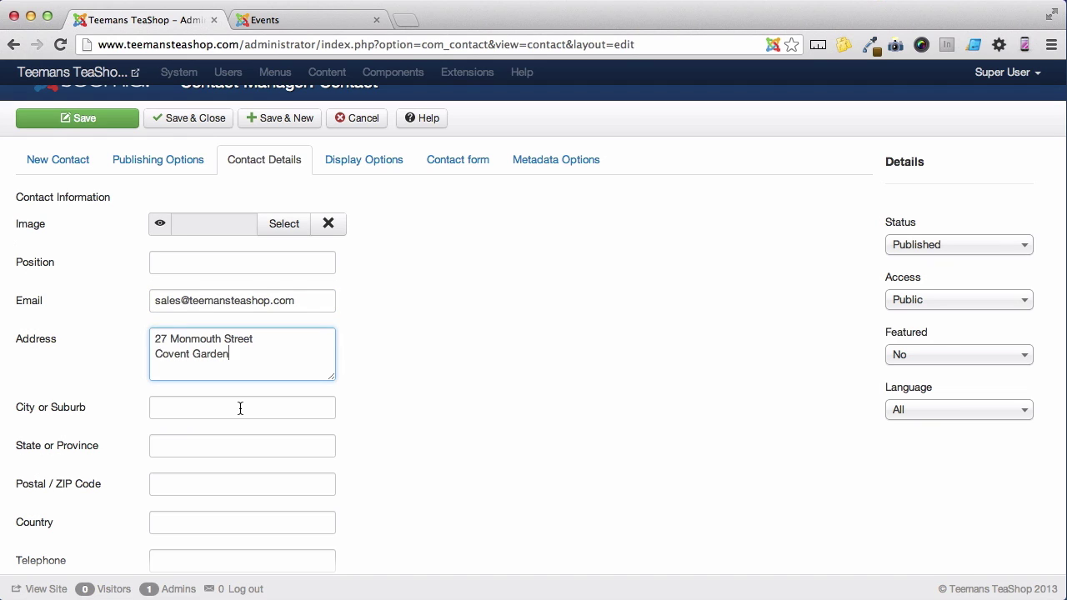
# Set the contact's city to London and fill in its postal code.
pyautogui.click(238, 408)
pyautogui.write('London')
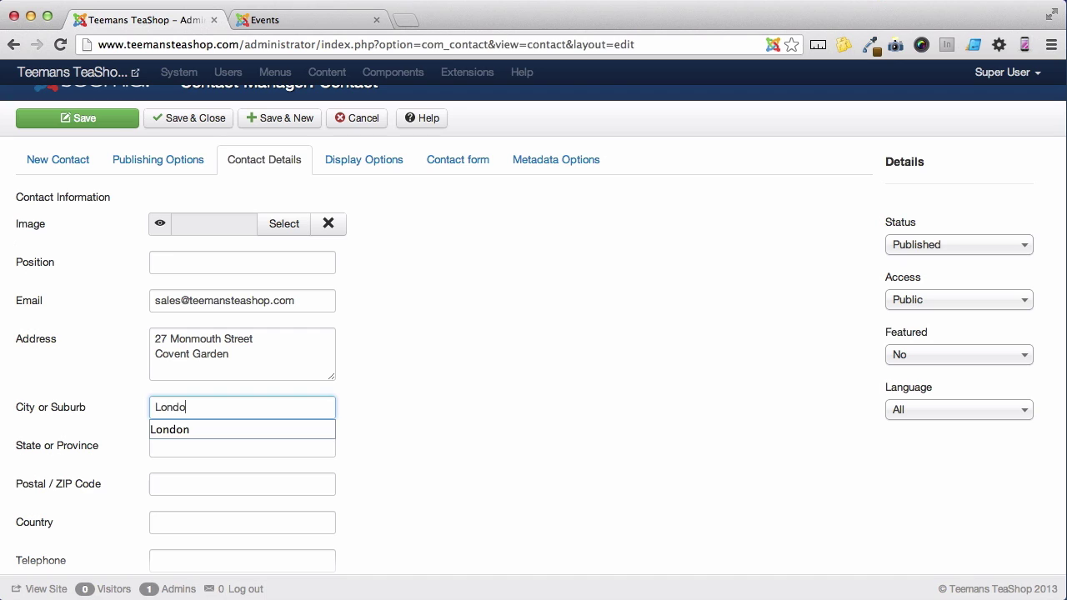
pyautogui.click(211, 483)
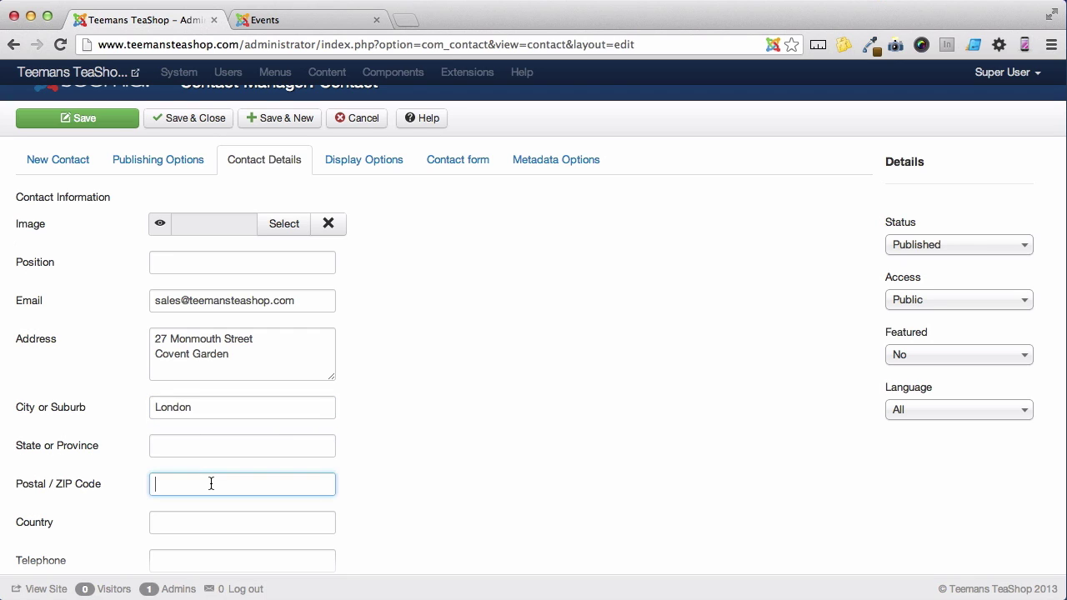
pyautogui.write('WC2H 9EU')
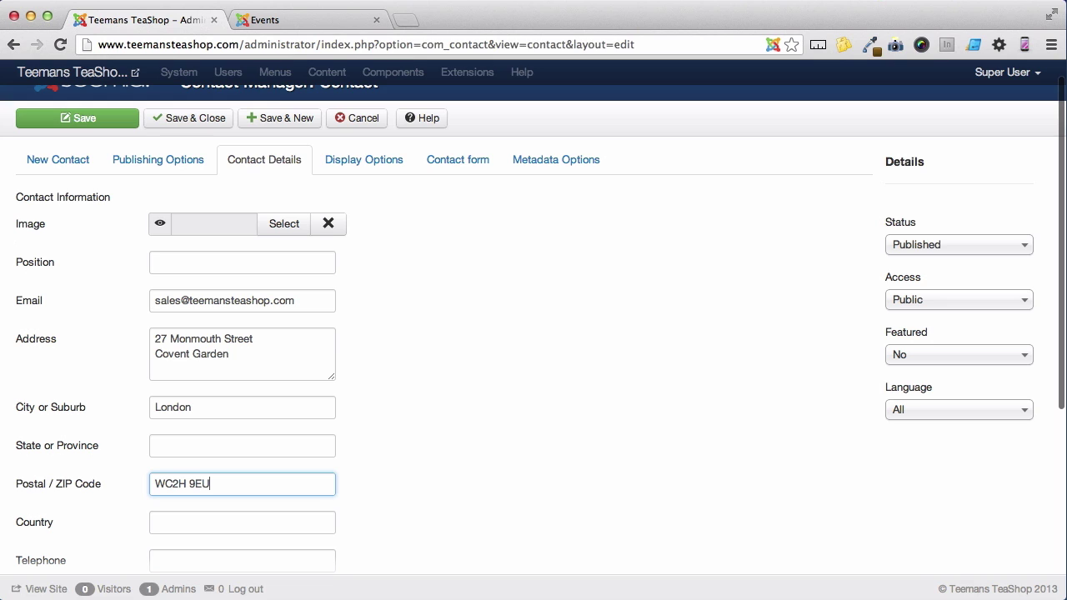
# Fill in the contact's telephone number, then save and close the contact.
pyautogui.scroll(-3, 170, 517)
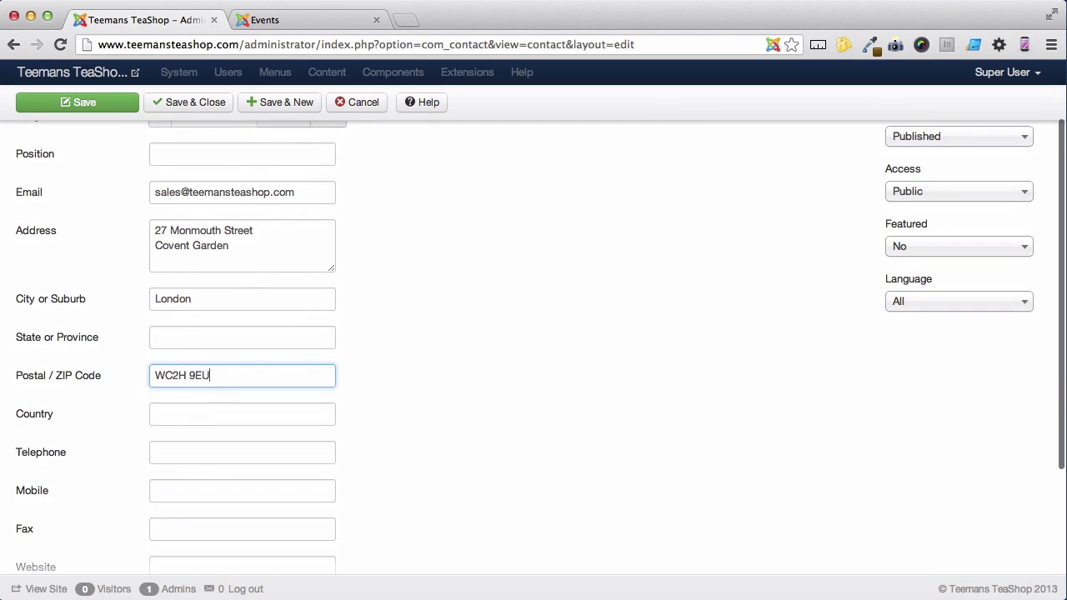
pyautogui.click(175, 454)
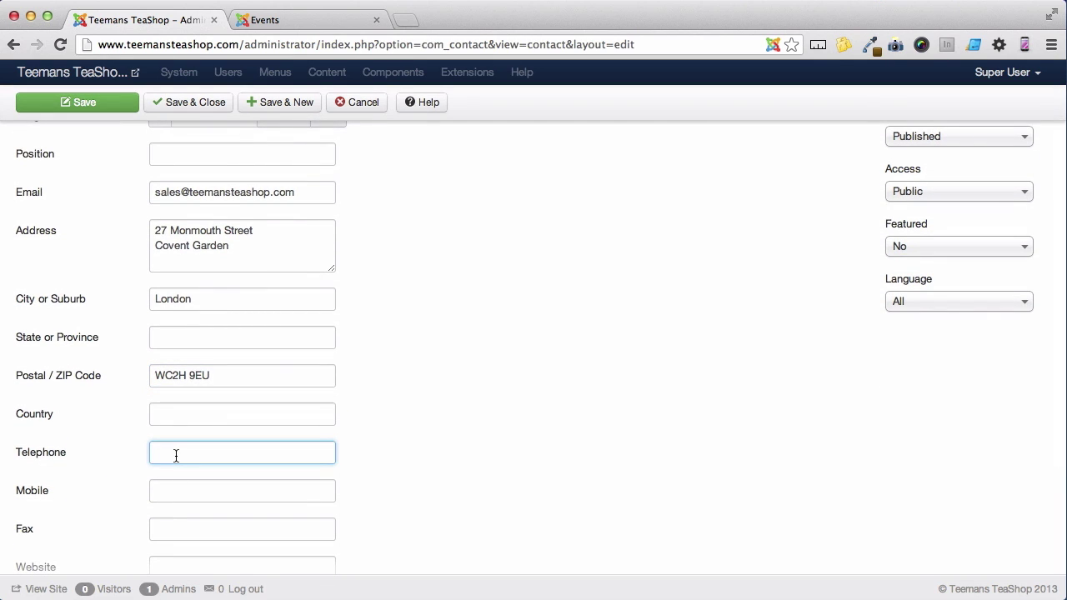
pyautogui.write('0208')
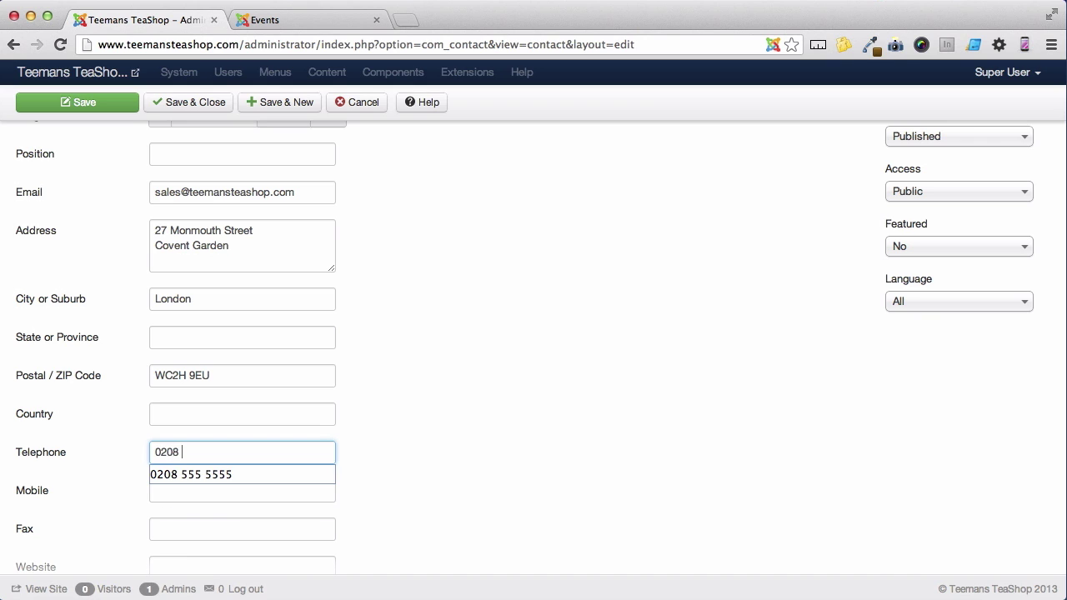
pyautogui.press('Down')
pyautogui.press('Return')
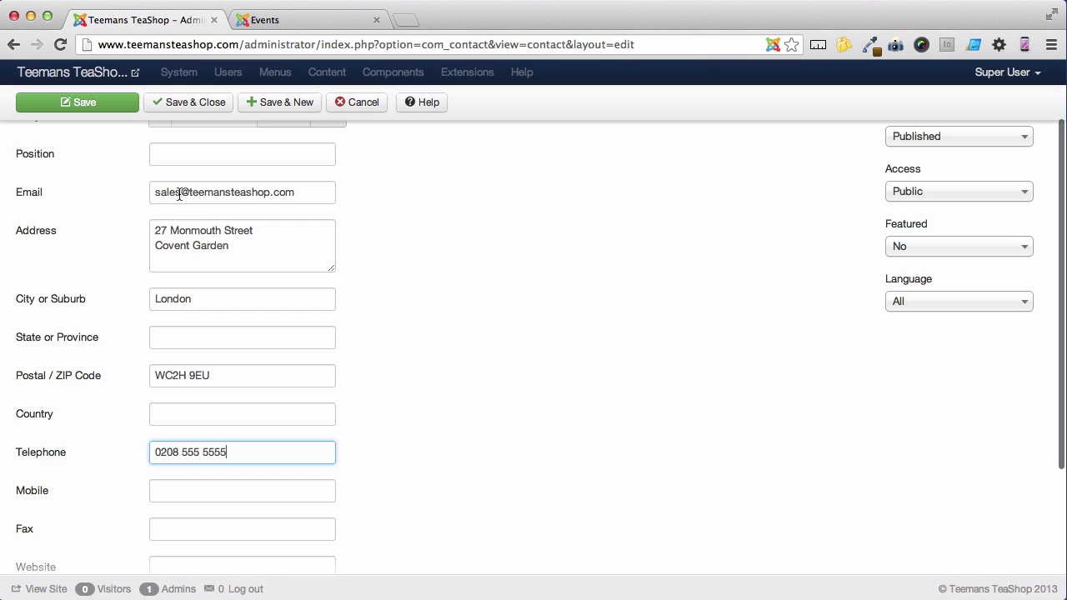
pyautogui.click(188, 110)
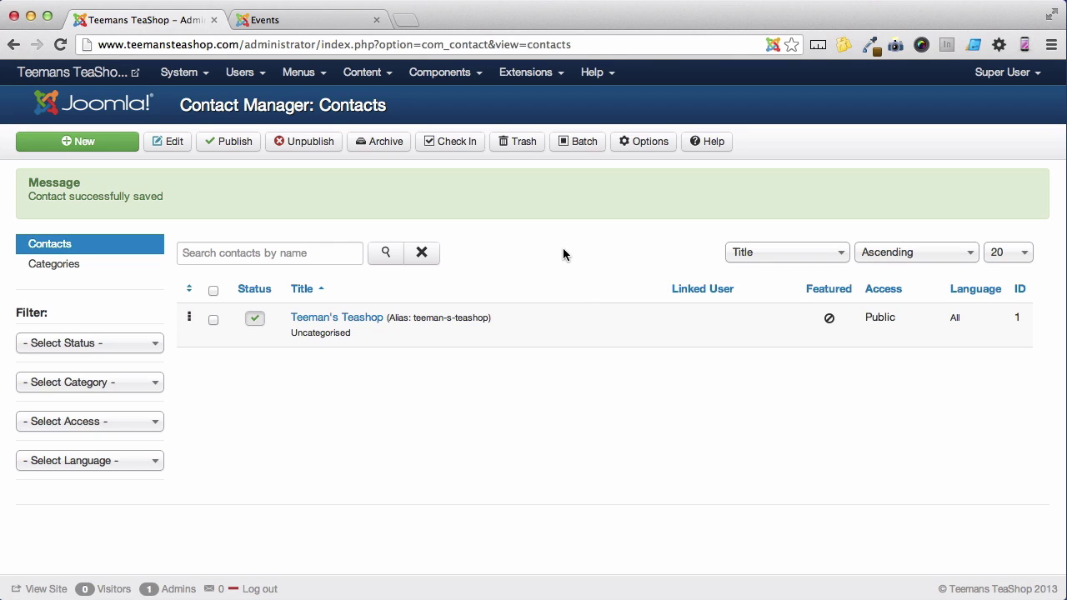
# Add a new item to the Main Menu with the menu item type Single Contact.
pyautogui.click(298, 71)
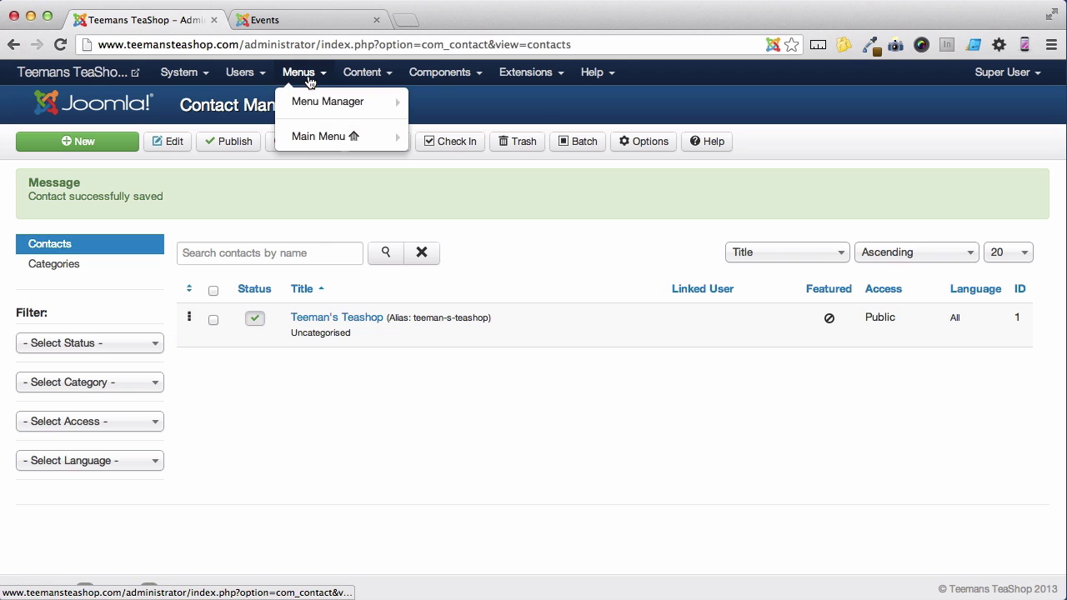
pyautogui.click(306, 140)
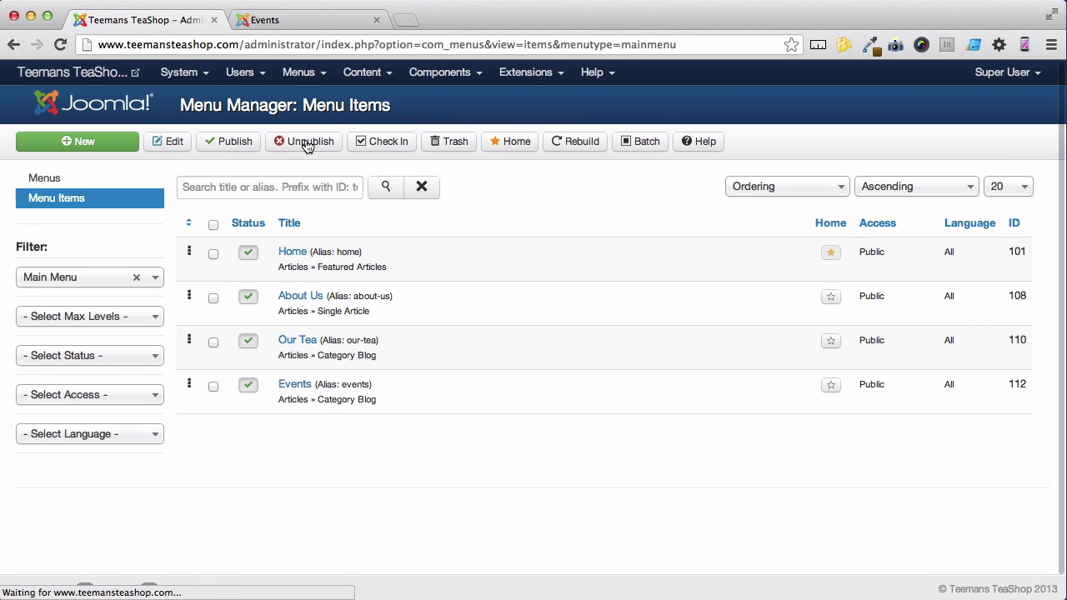
pyautogui.click(111, 148)
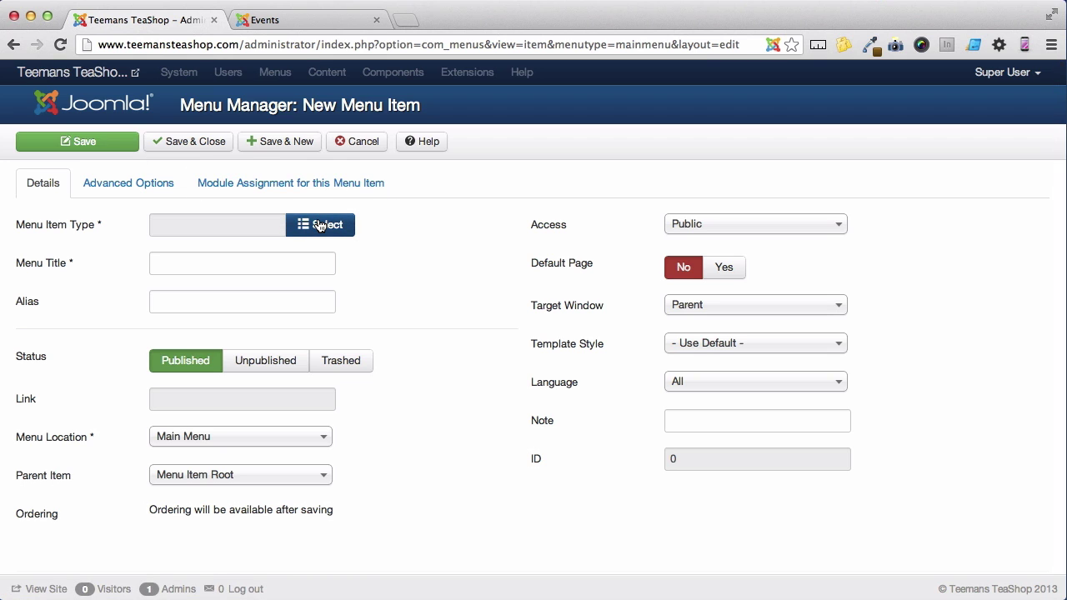
pyautogui.click(319, 226)
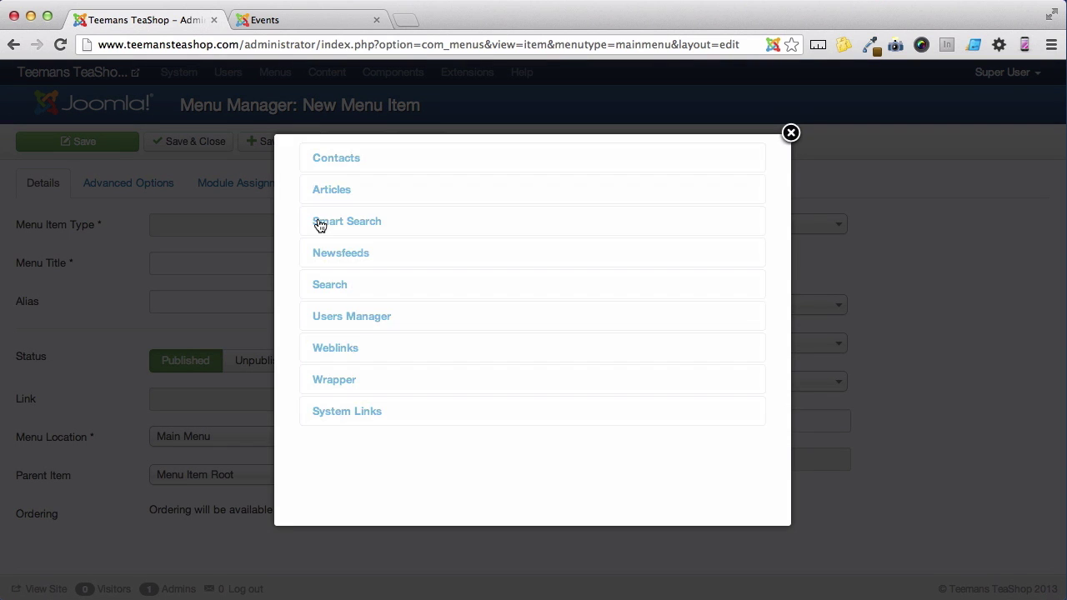
pyautogui.click(346, 167)
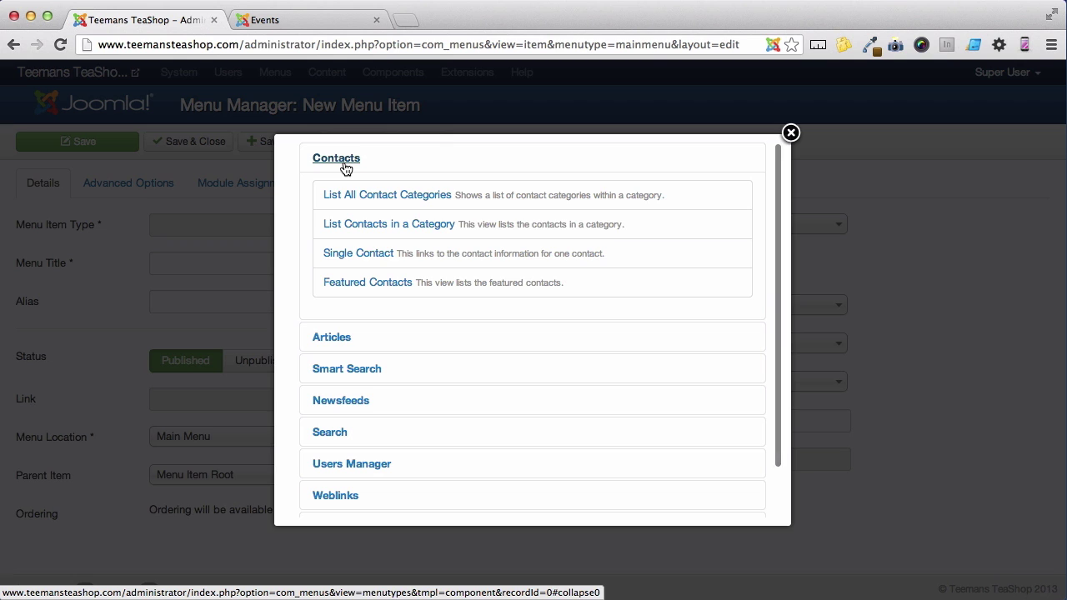
pyautogui.click(353, 255)
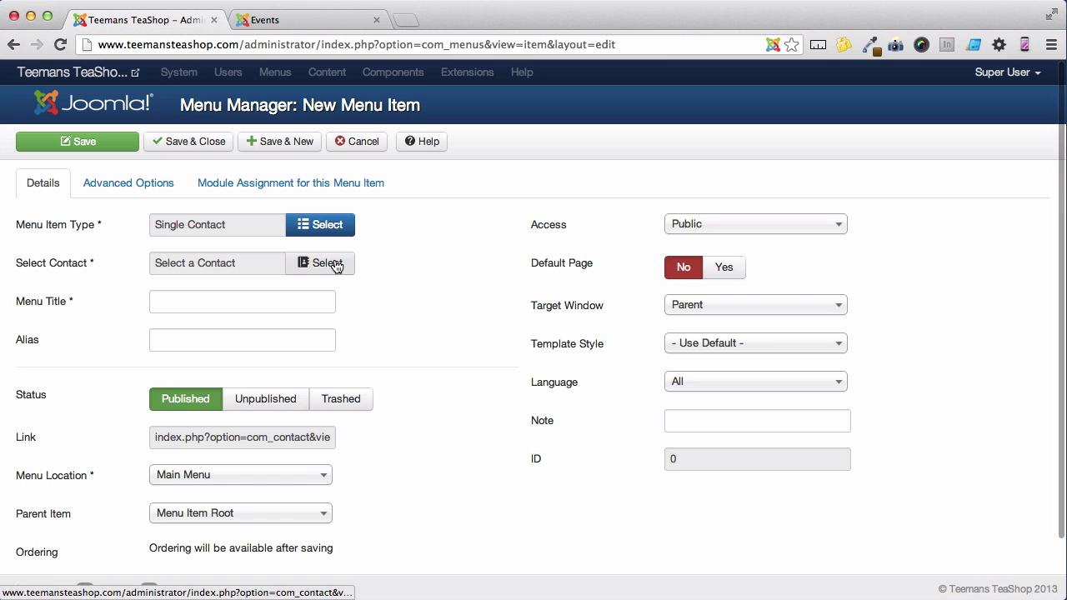
# Link the menu item to the Teeman's Teashop contact, title it "Contact Us", and save and close it.
pyautogui.click(342, 264)
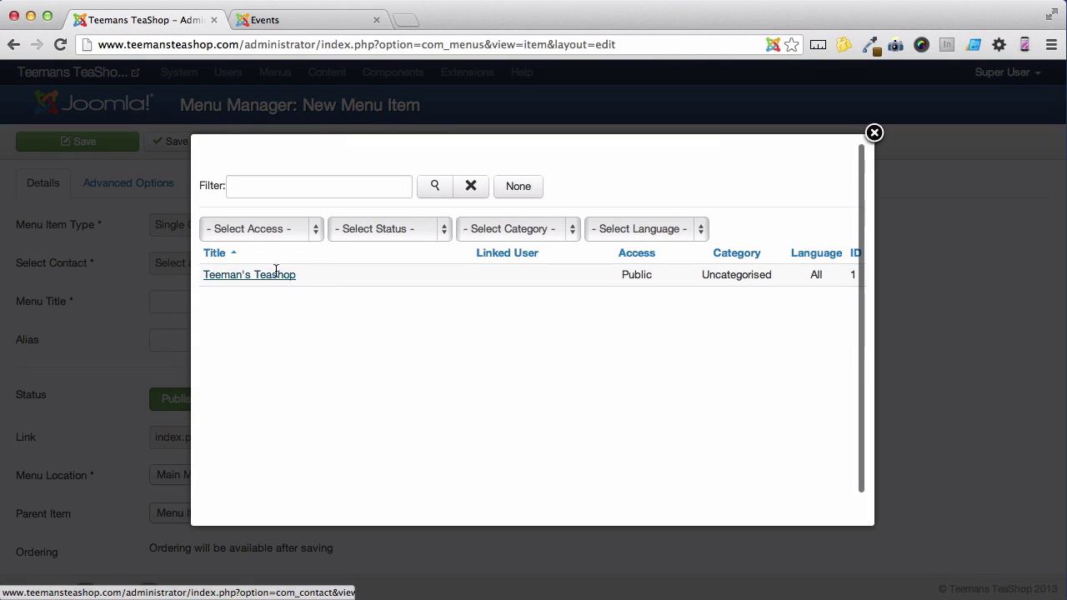
pyautogui.click(272, 275)
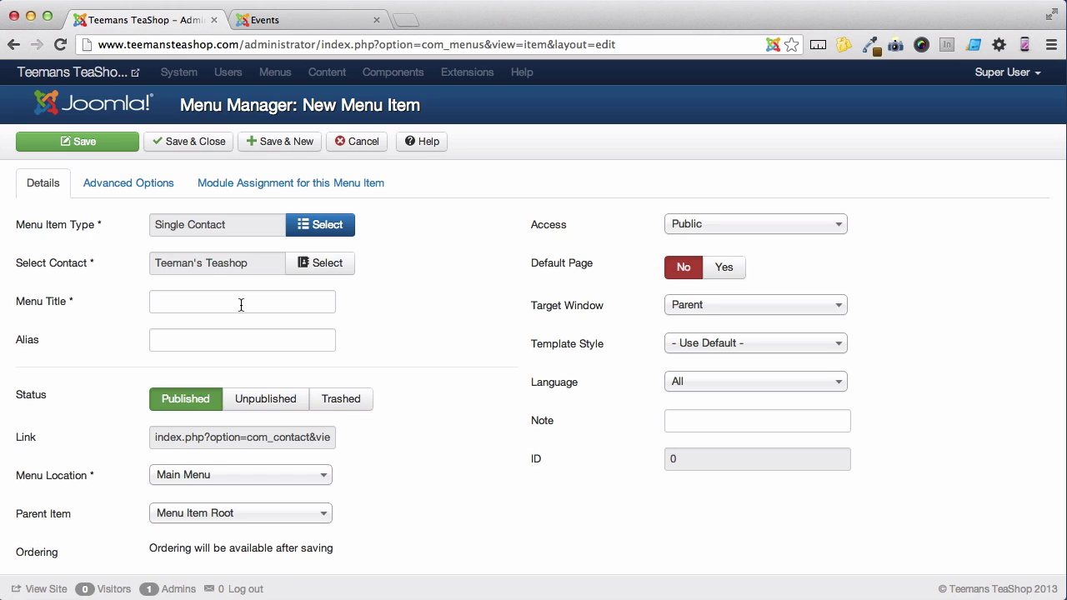
pyautogui.click(241, 305)
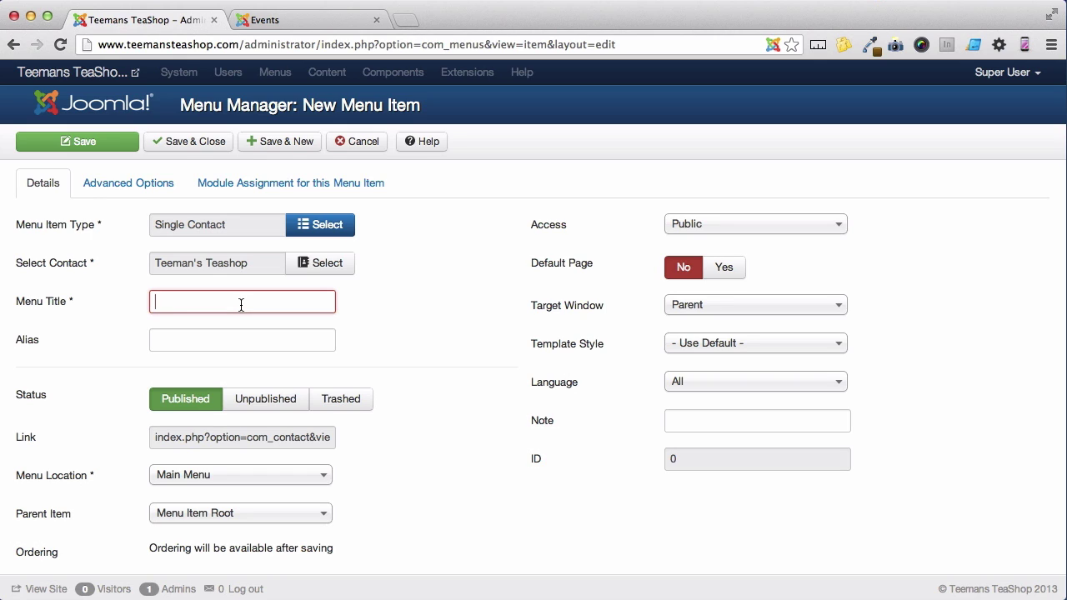
pyautogui.write('Contact U')
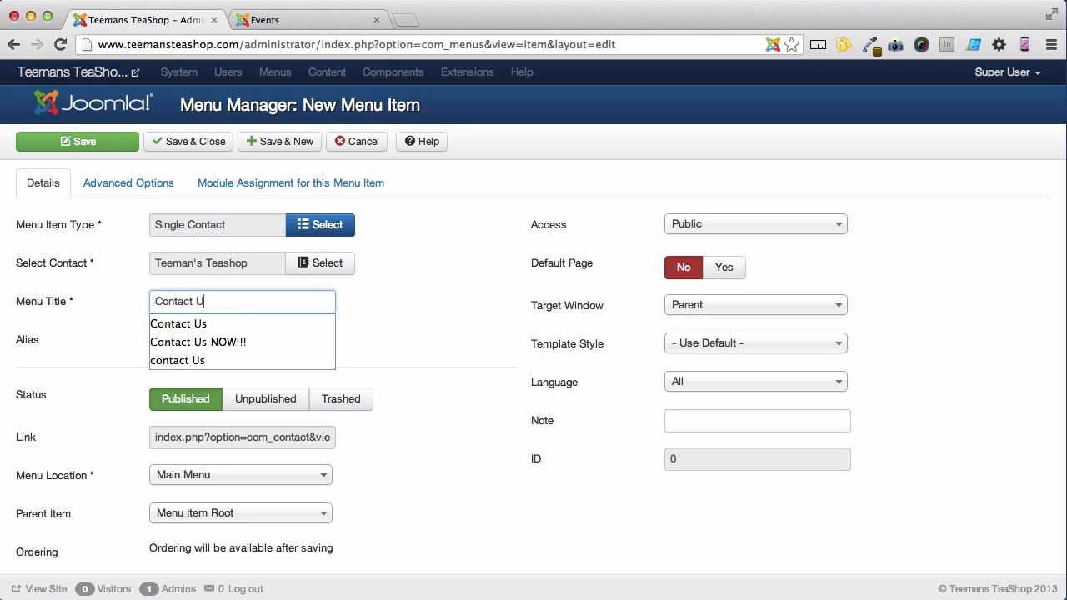
pyautogui.write('s')
pyautogui.press('Tab')
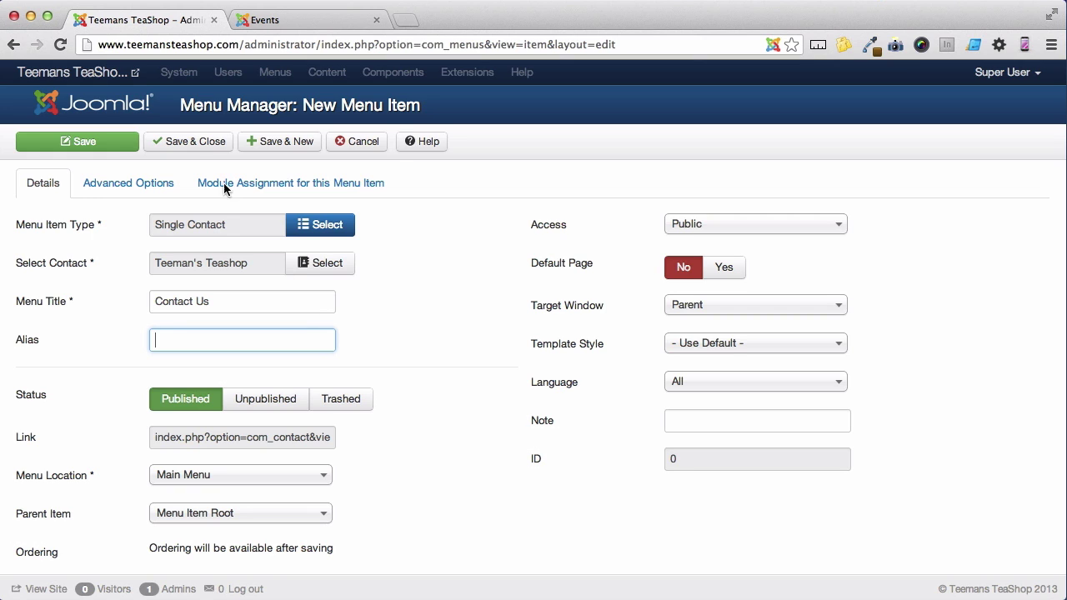
pyautogui.click(207, 148)
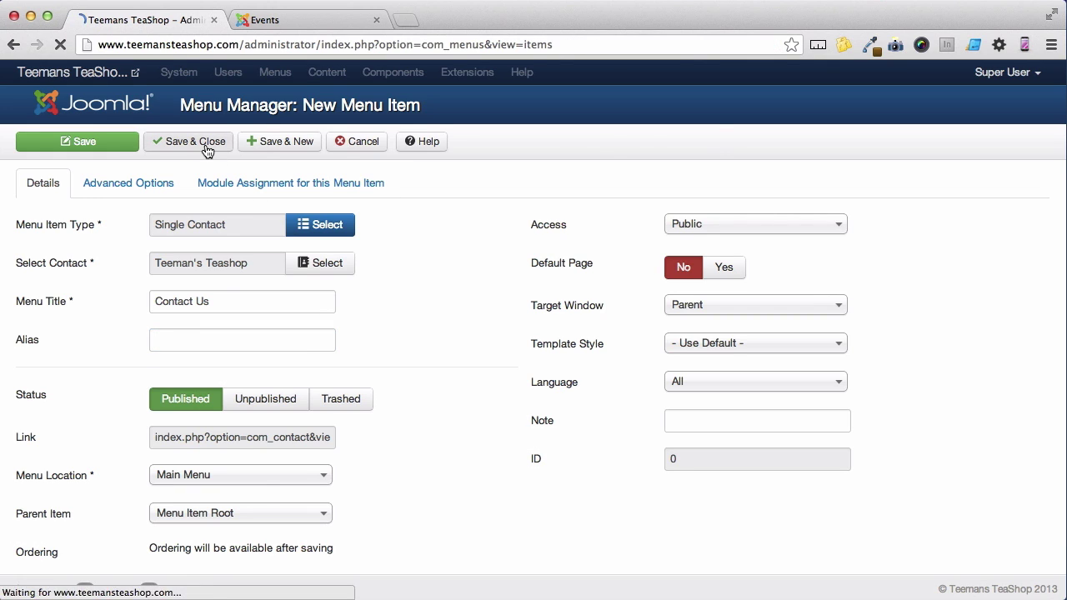
# Reload the public site's Events page to check the main menu for the Contact Us link.
pyautogui.click(286, 20)
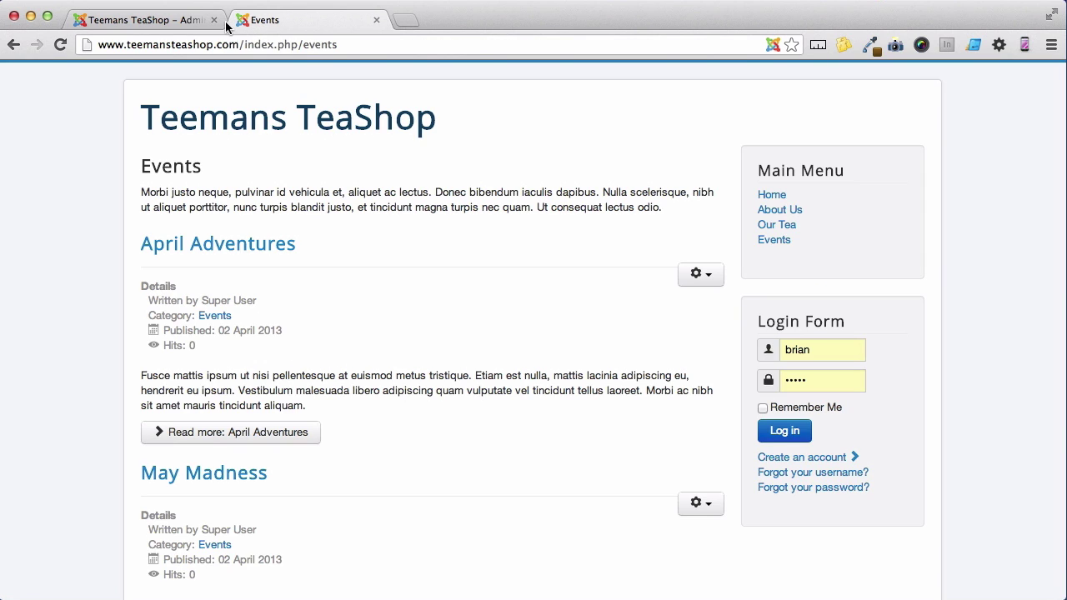
pyautogui.click(61, 44)
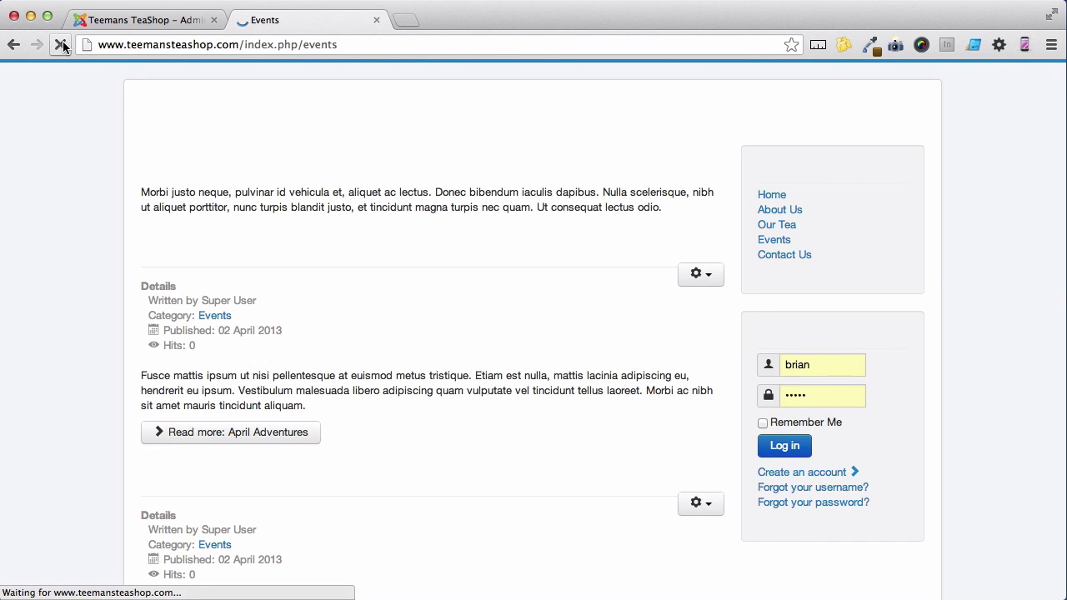
# Open the public Contact Us page and examine its Contact Form and Miscellaneous Information sections.
pyautogui.click(765, 259)
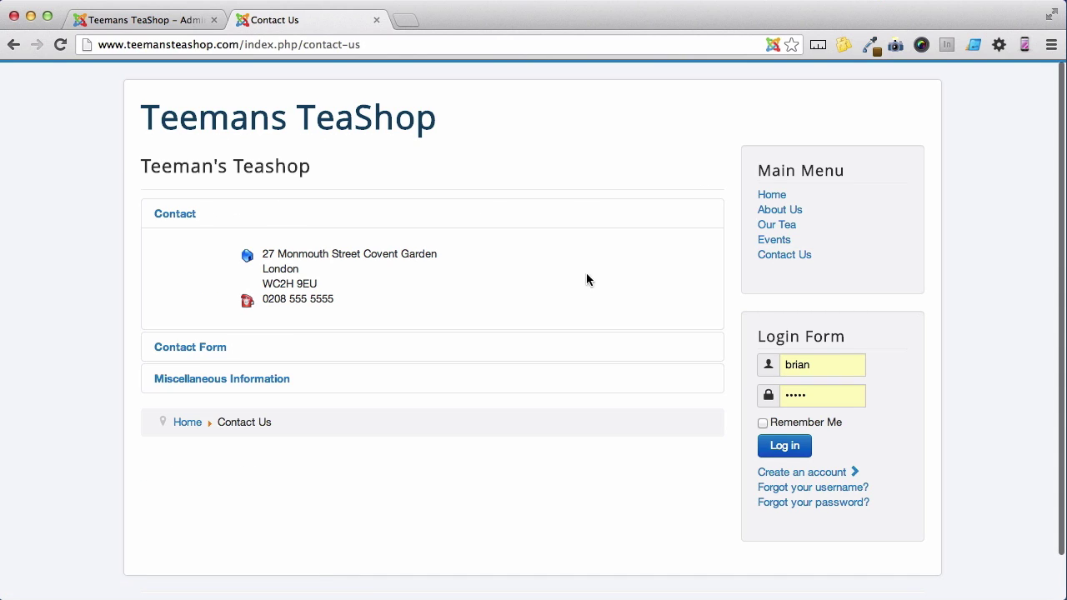
pyautogui.click(222, 349)
pyautogui.scroll(-5, 221, 352)
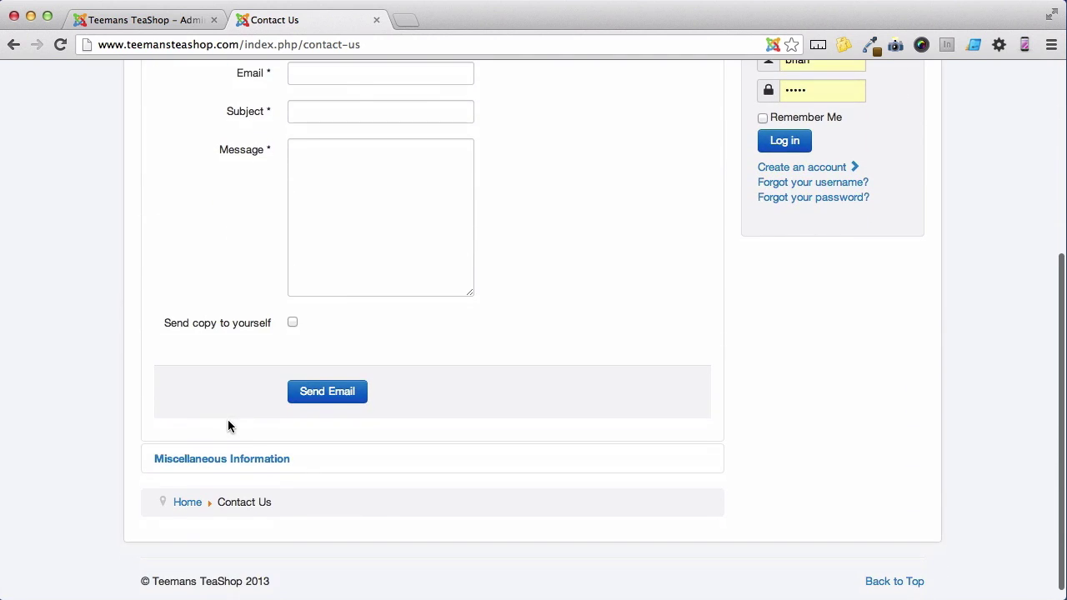
pyautogui.click(226, 458)
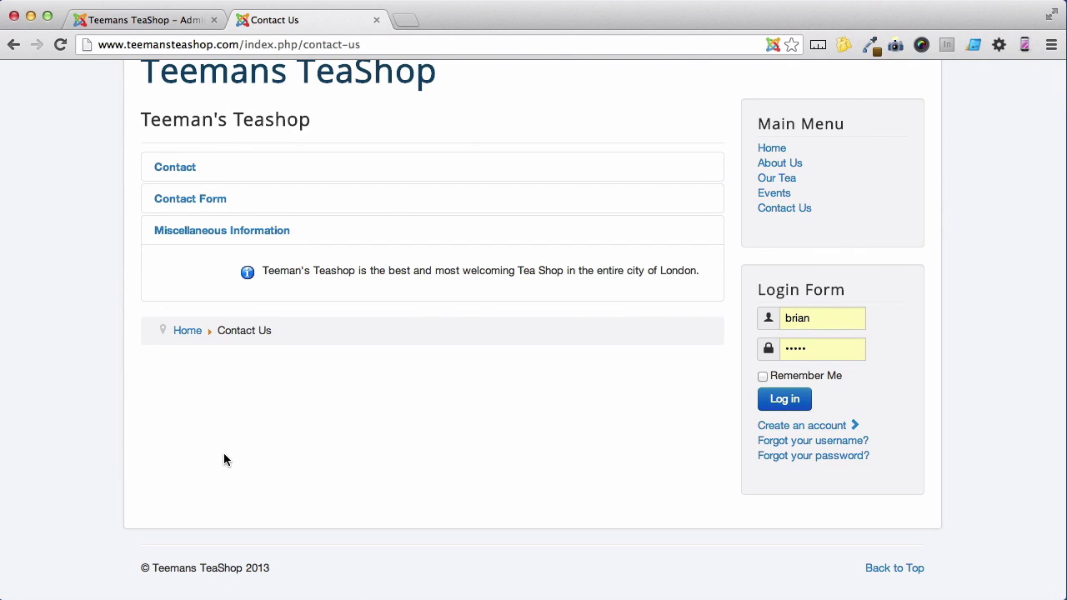
pyautogui.click(220, 201)
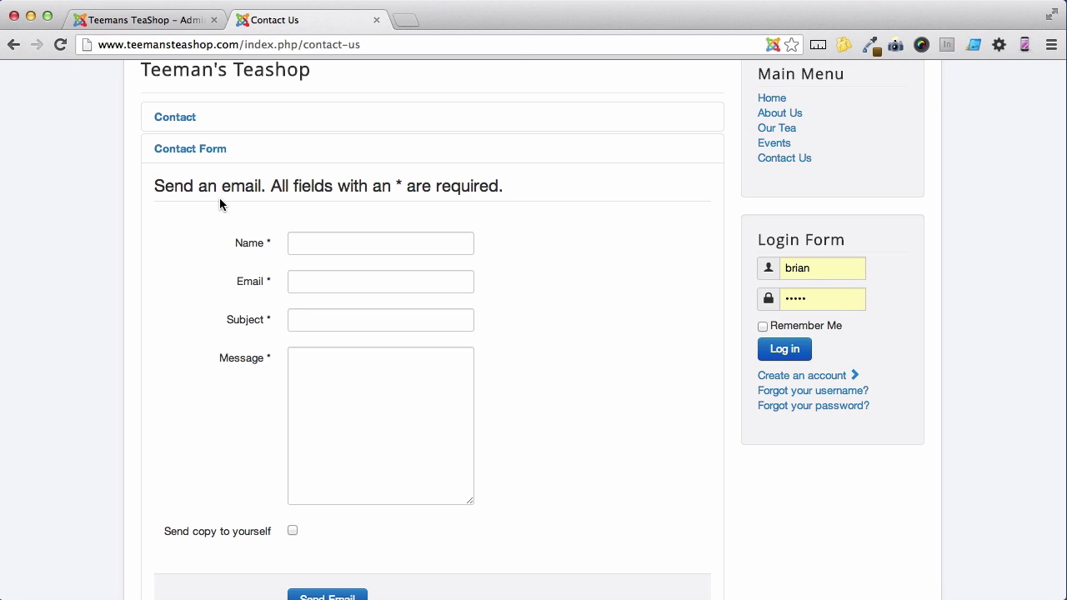
pyautogui.scroll(2, 221, 204)
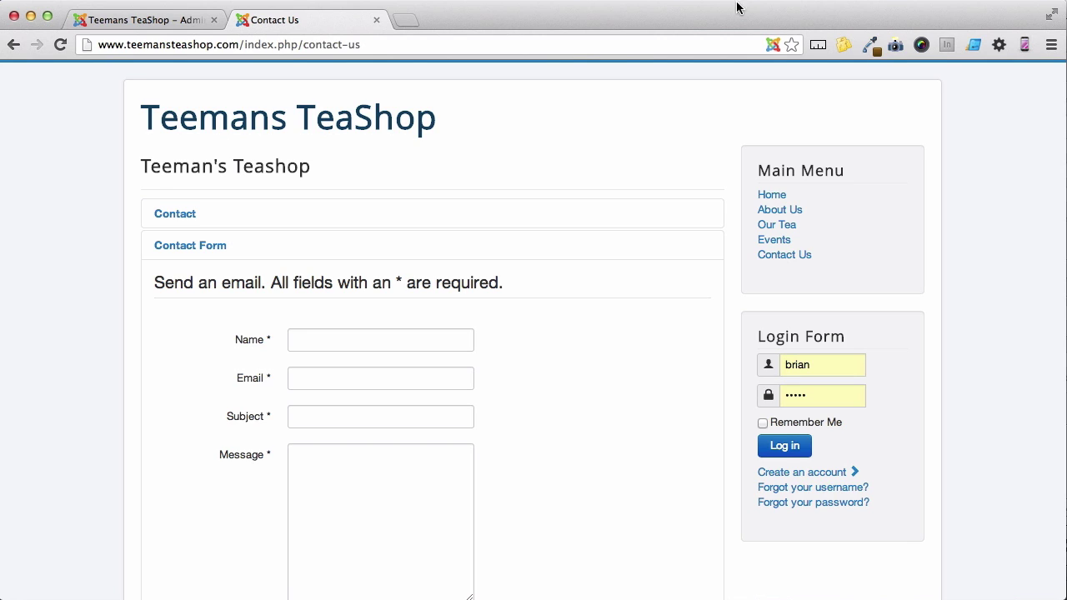
# Switch to the Joomla administrator and open the Captcha - ReCaptcha plug-in from the Plug-in Manager.
pyautogui.click(164, 21)
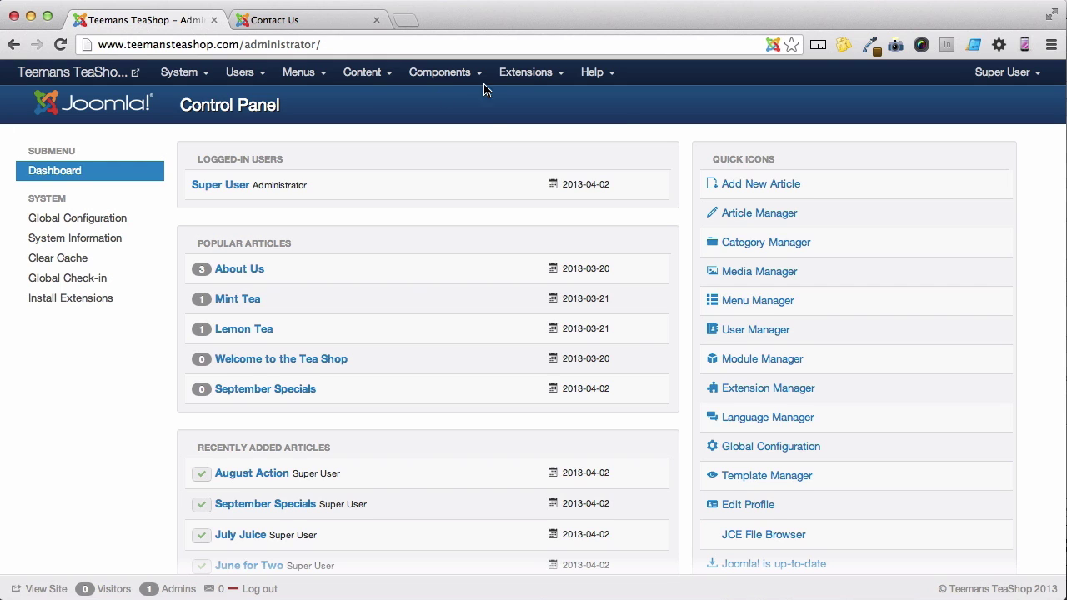
pyautogui.click(506, 78)
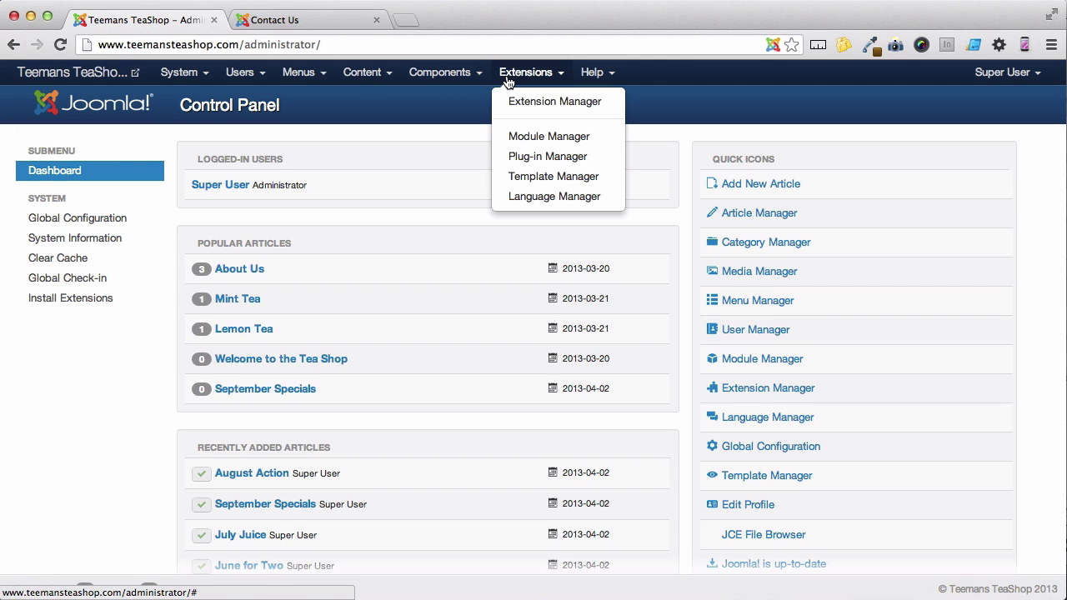
pyautogui.click(508, 156)
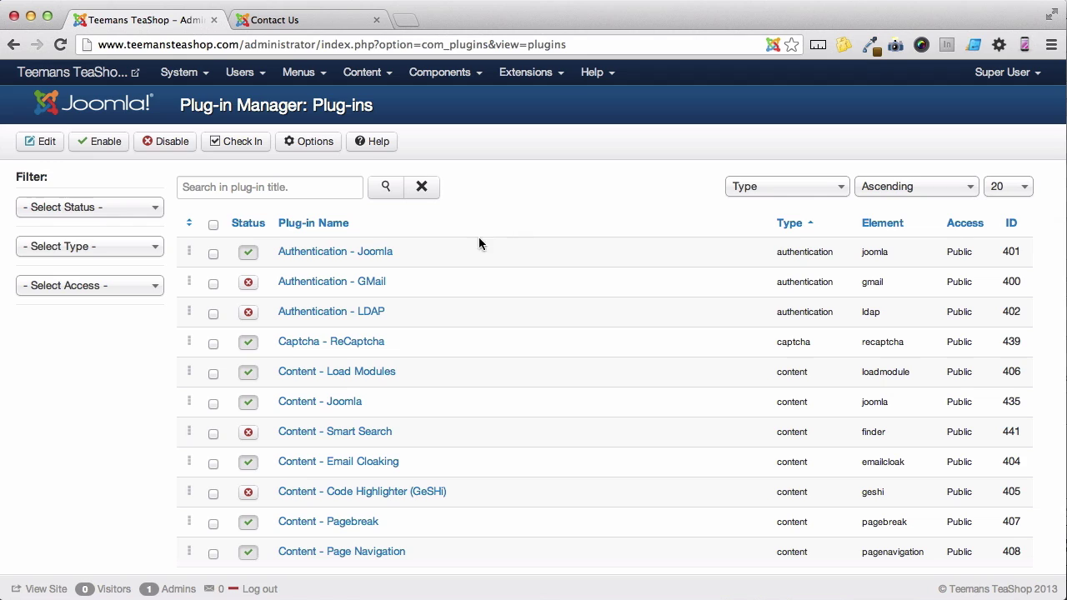
pyautogui.click(364, 344)
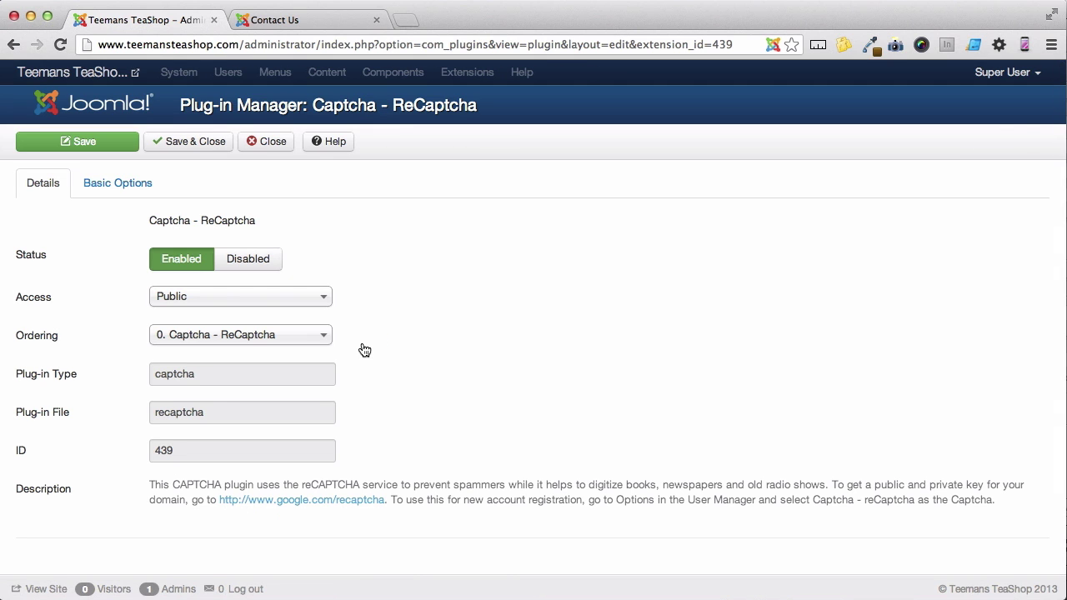
# Go to the reCAPTCHA site linked in the plug-in description, sign up, and create a key for the domain teemansteashop.com.
pyautogui.click(334, 502)
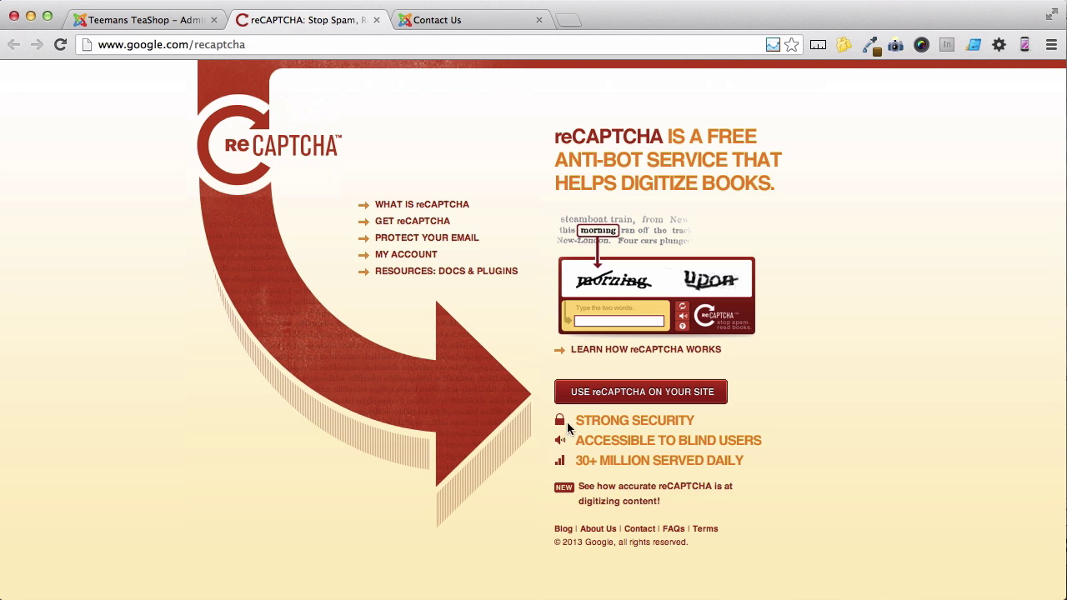
pyautogui.click(603, 404)
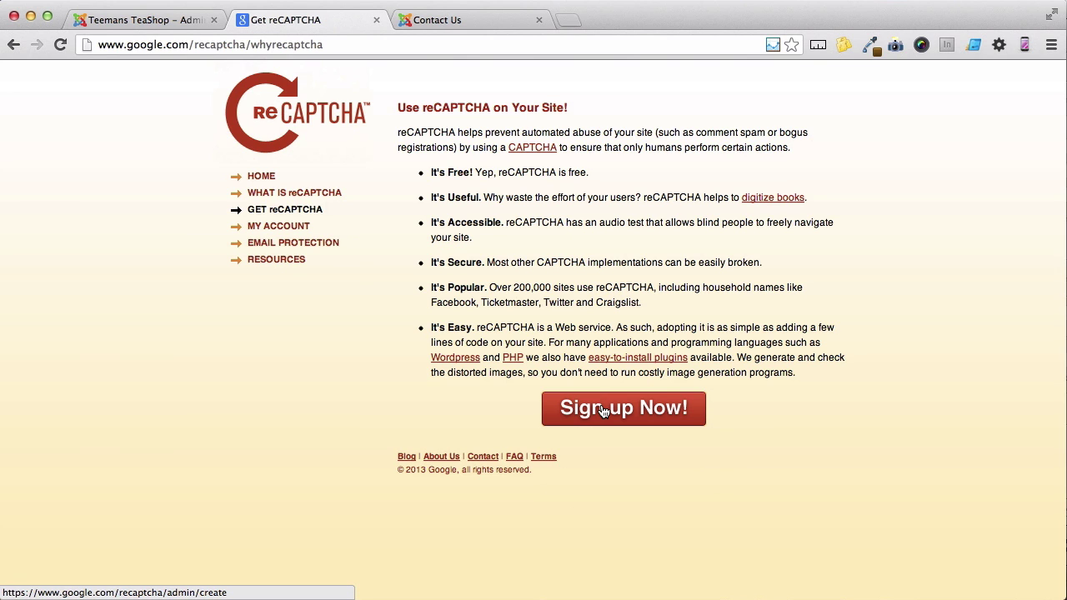
pyautogui.click(604, 411)
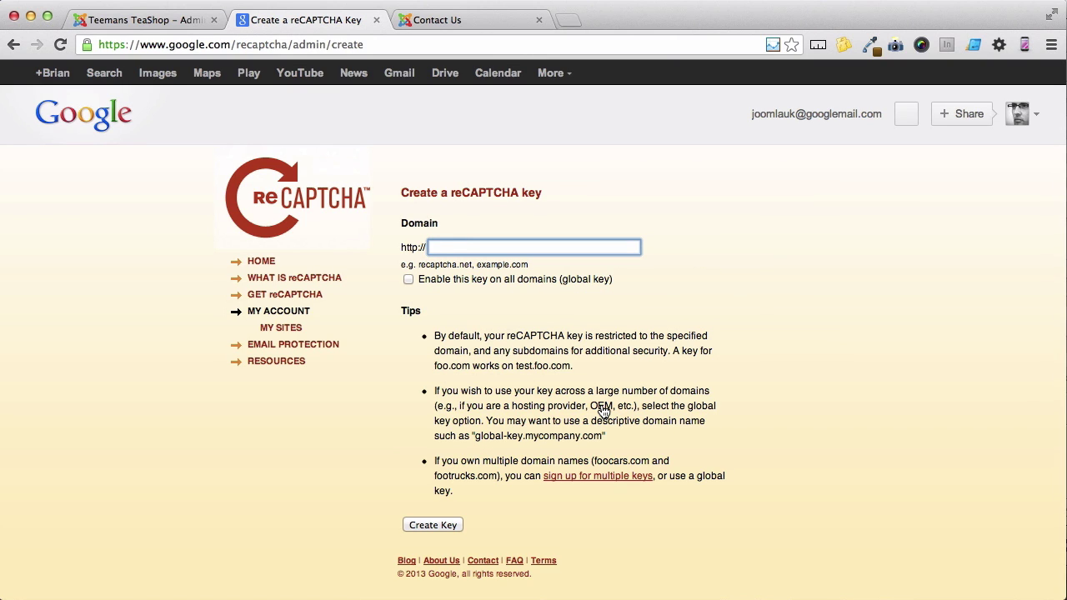
pyautogui.write('t')
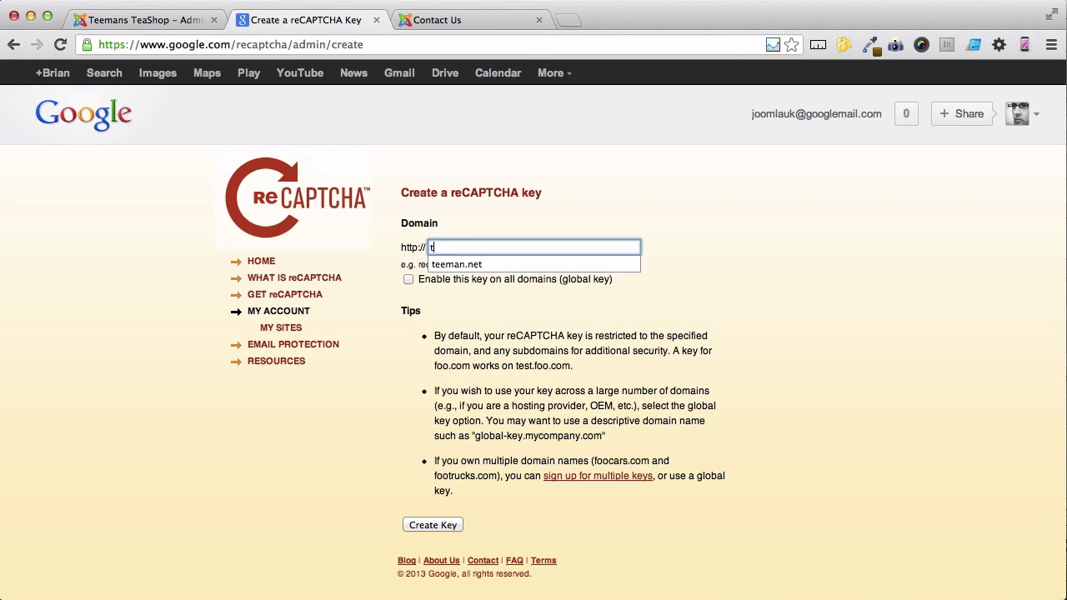
pyautogui.write('eemanste')
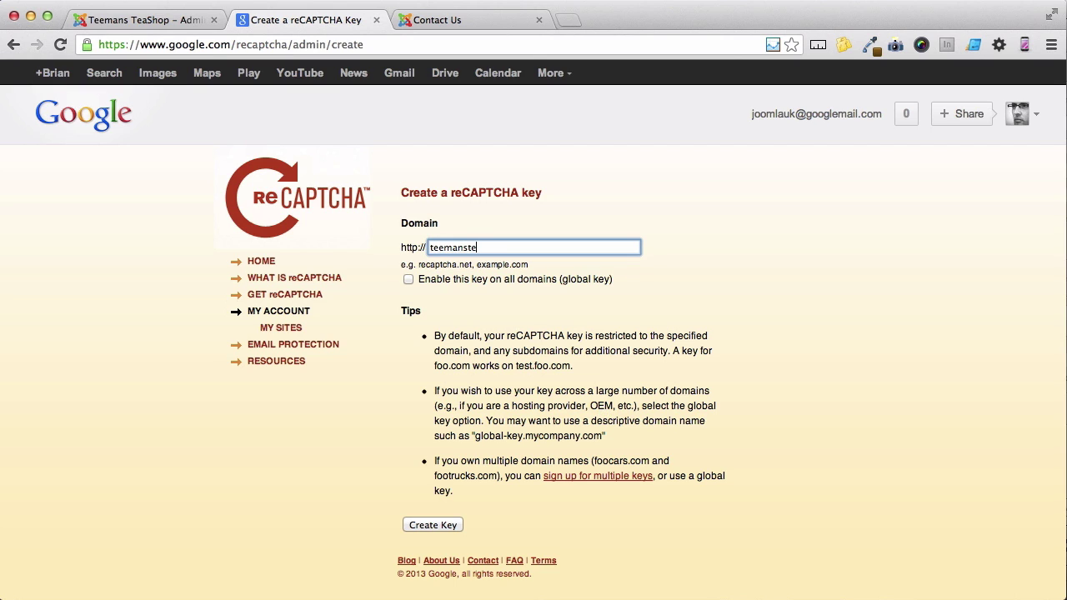
pyautogui.write('ashop.com')
pyautogui.click(431, 525)
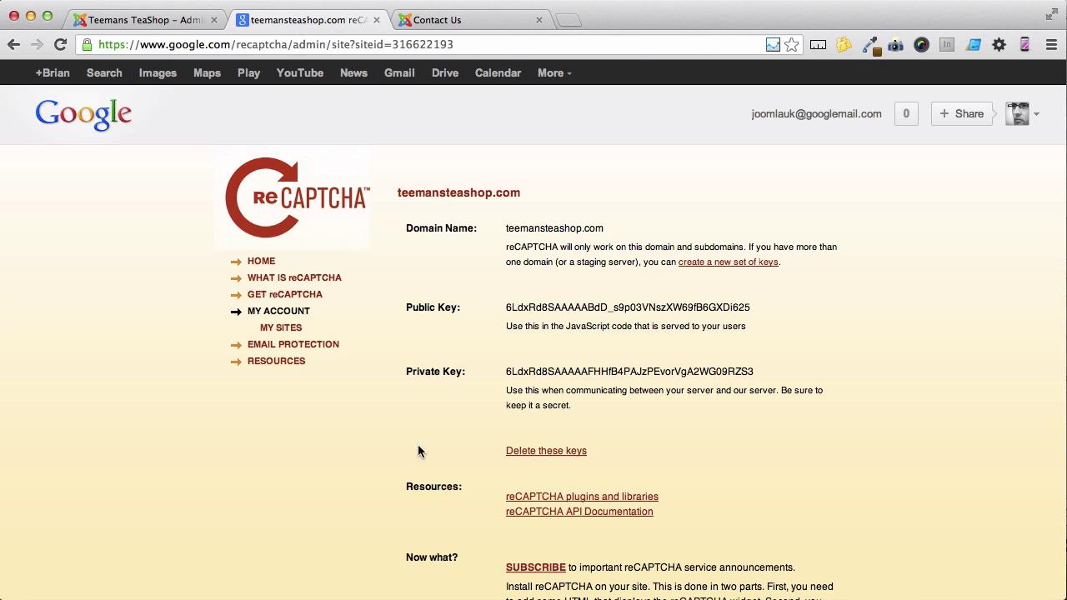
# Copy the public key from the reCAPTCHA site into the Public Key field of the plug-in's Basic Options.
pyautogui.click(170, 24)
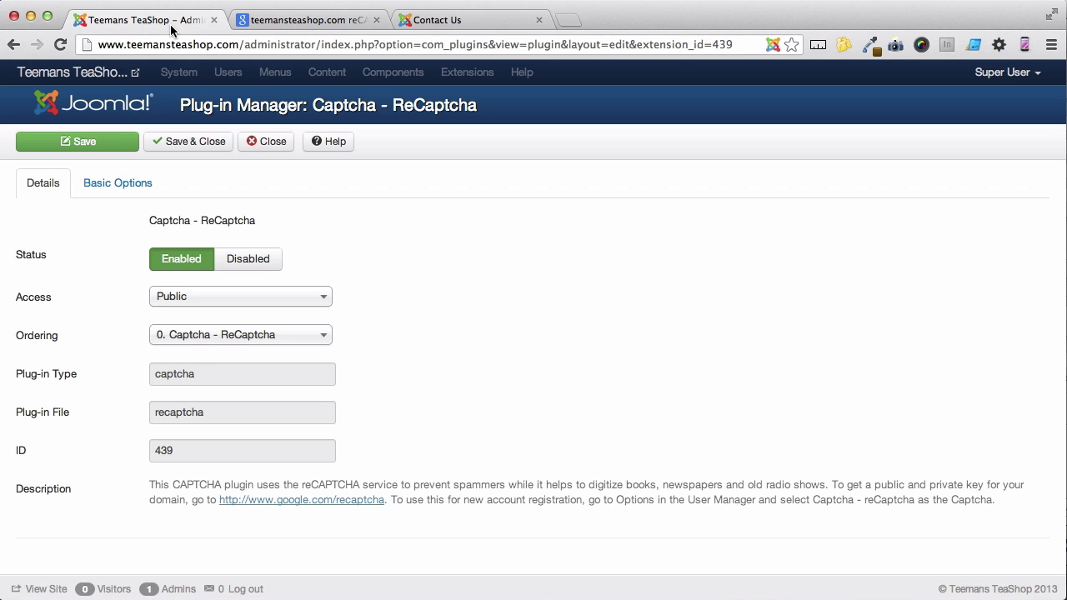
pyautogui.click(148, 185)
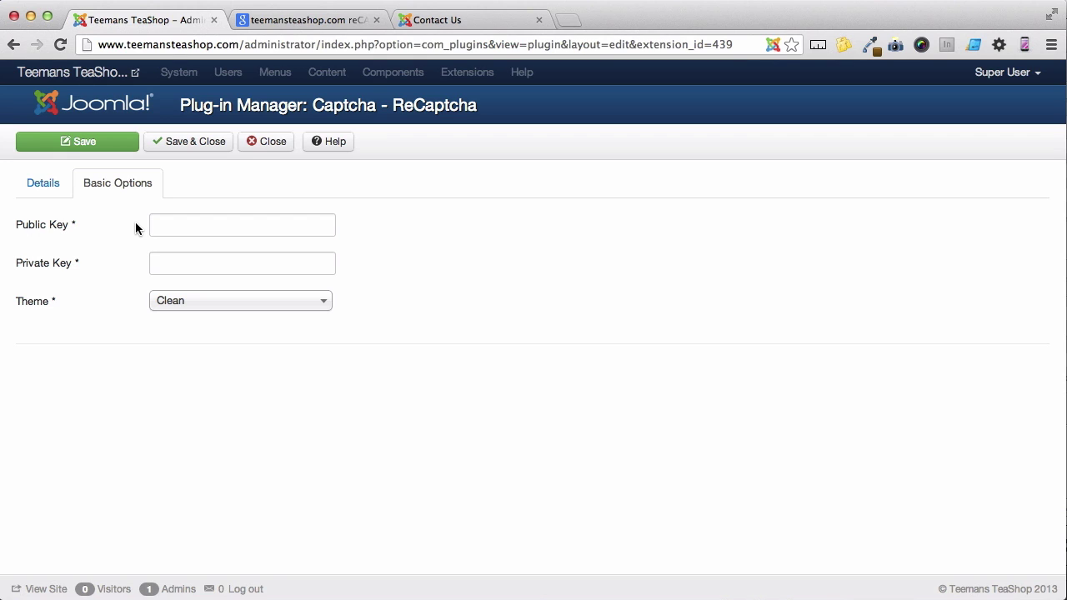
pyautogui.click(324, 20)
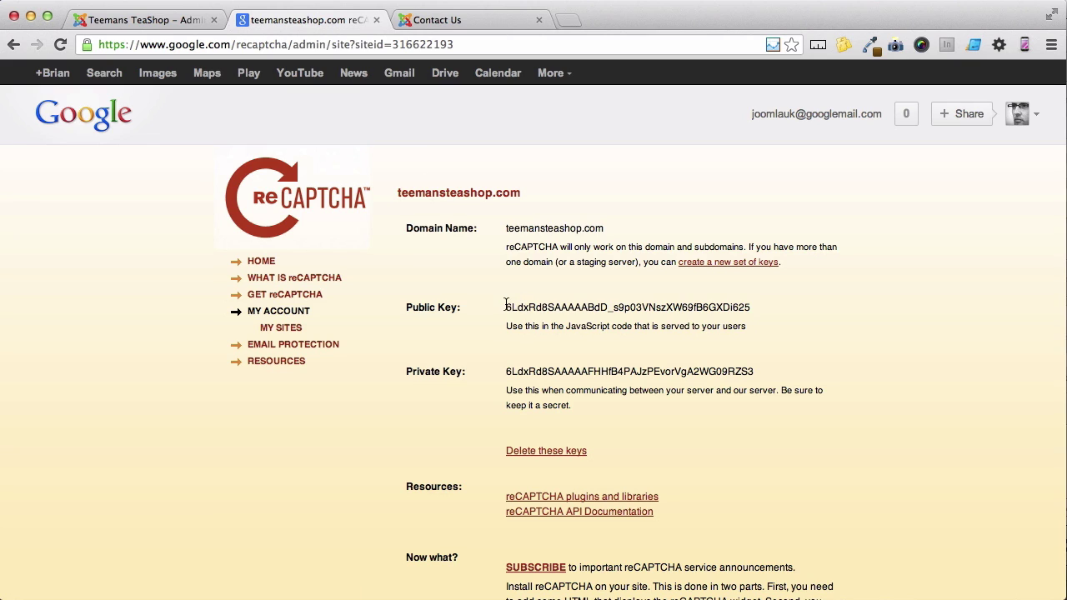
pyautogui.moveTo(505, 307); pyautogui.dragTo(749, 305)
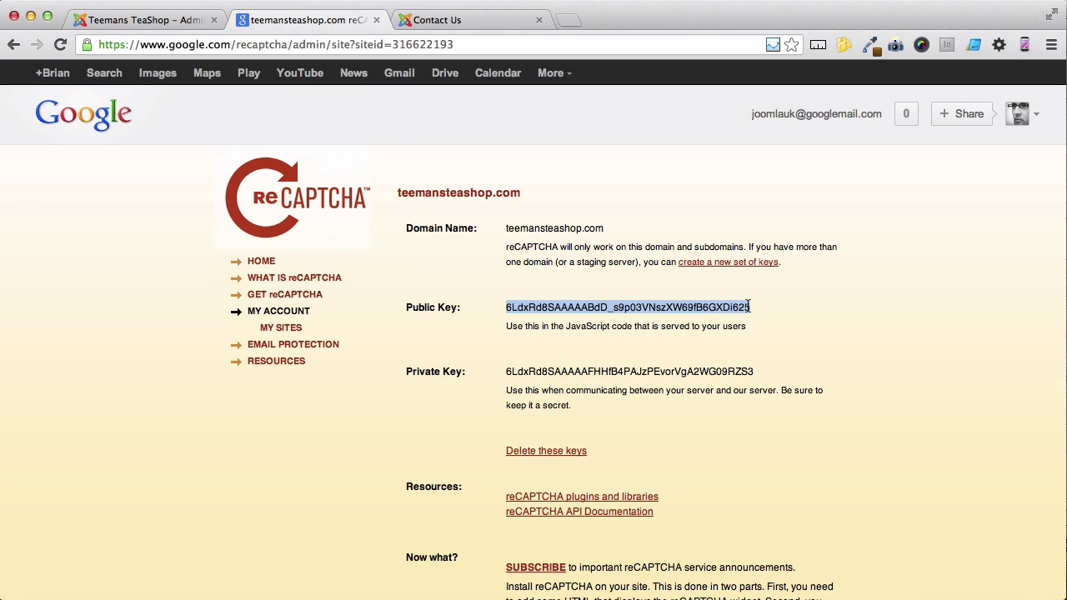
pyautogui.rightClick(749, 307)
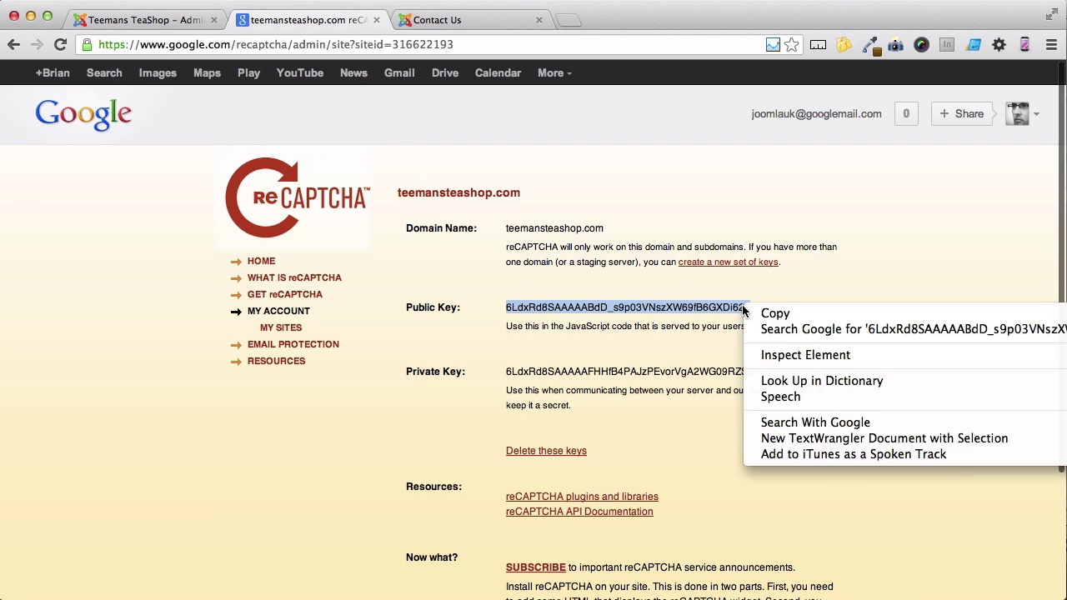
pyautogui.click(773, 314)
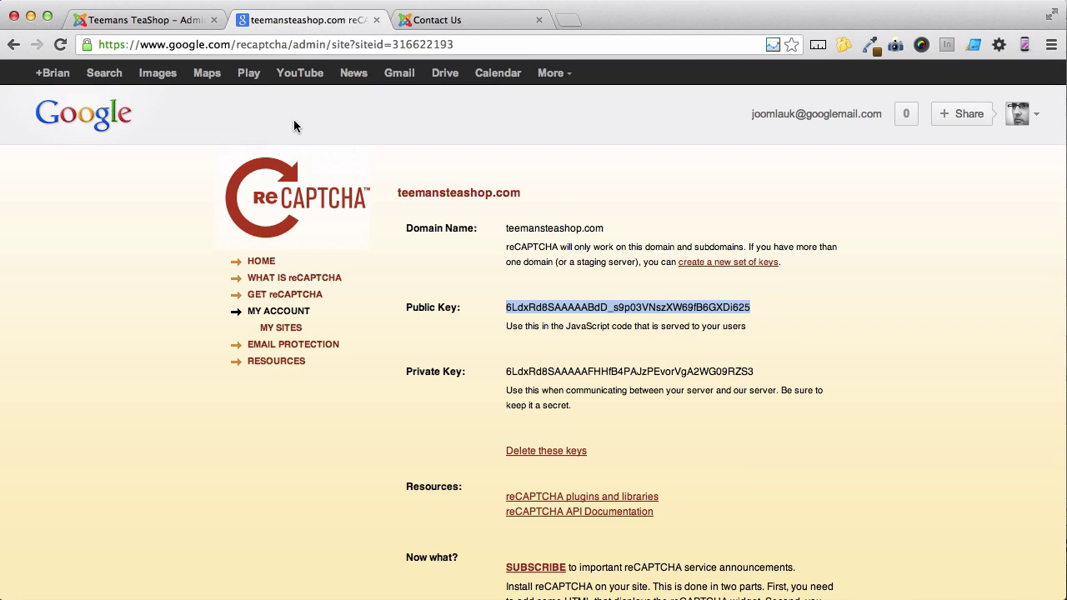
pyautogui.click(184, 21)
pyautogui.click(253, 227)
pyautogui.rightClick(251, 224)
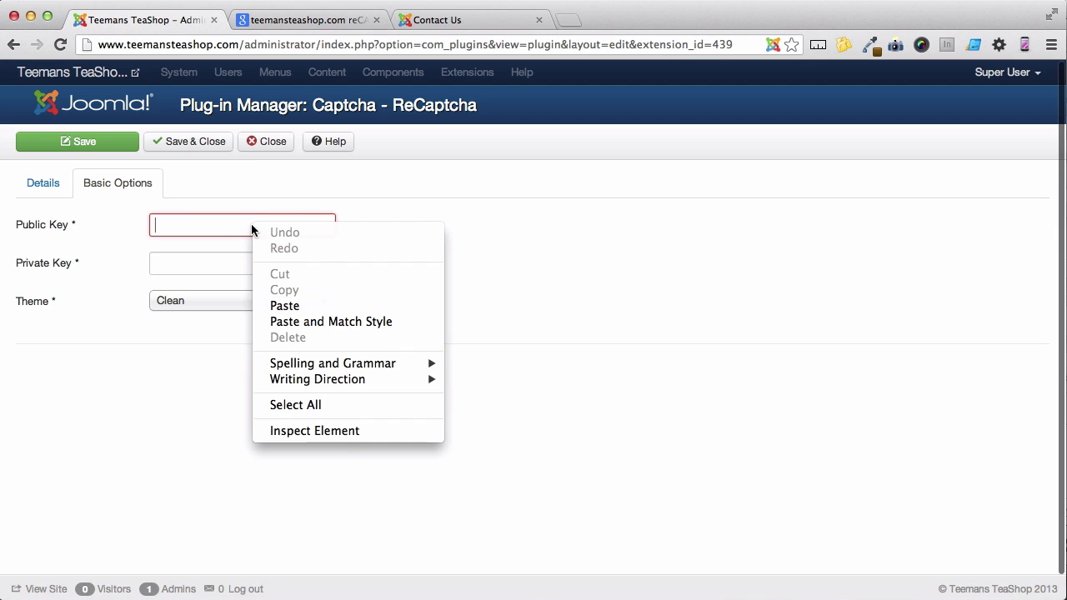
pyautogui.click(285, 306)
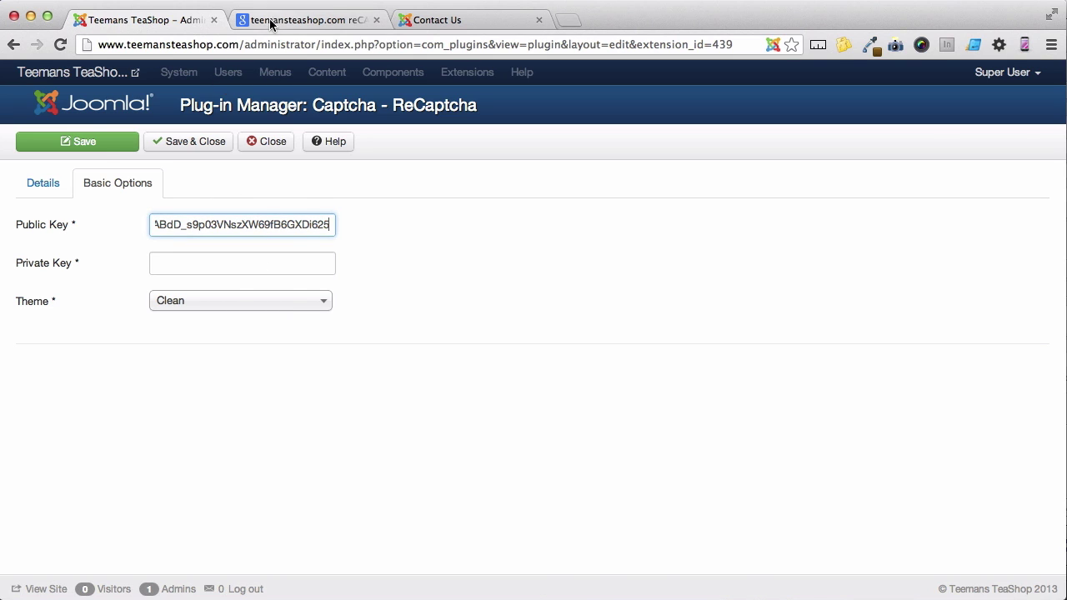
# Copy the reCAPTCHA private key into the plug-in's Private Key field, then save and close the plug-in.
pyautogui.click(305, 19)
pyautogui.moveTo(504, 371); pyautogui.dragTo(754, 371)
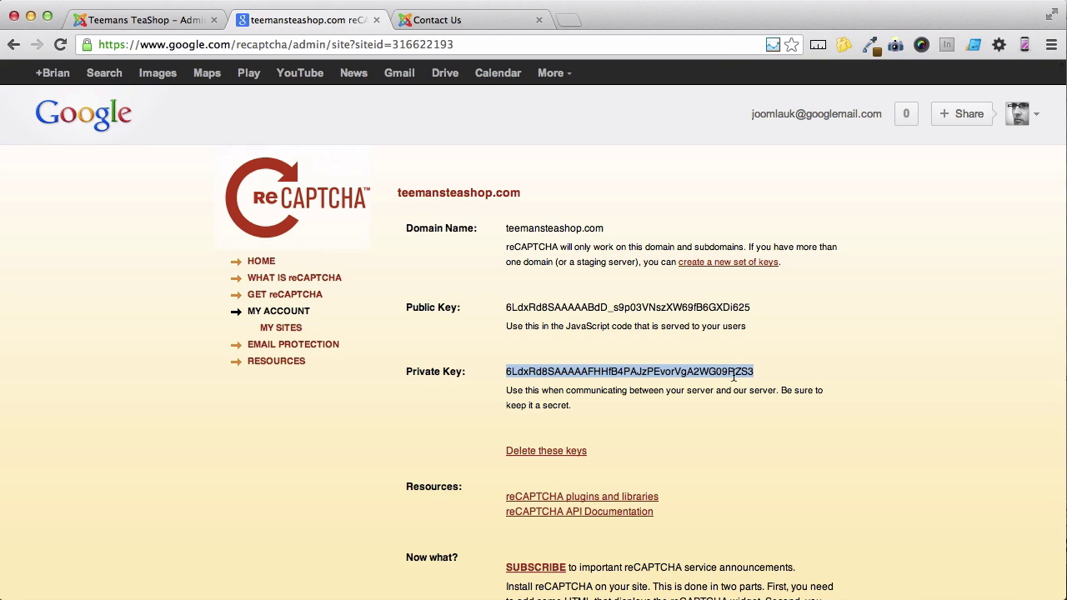
pyautogui.rightClick(734, 379)
pyautogui.click(763, 383)
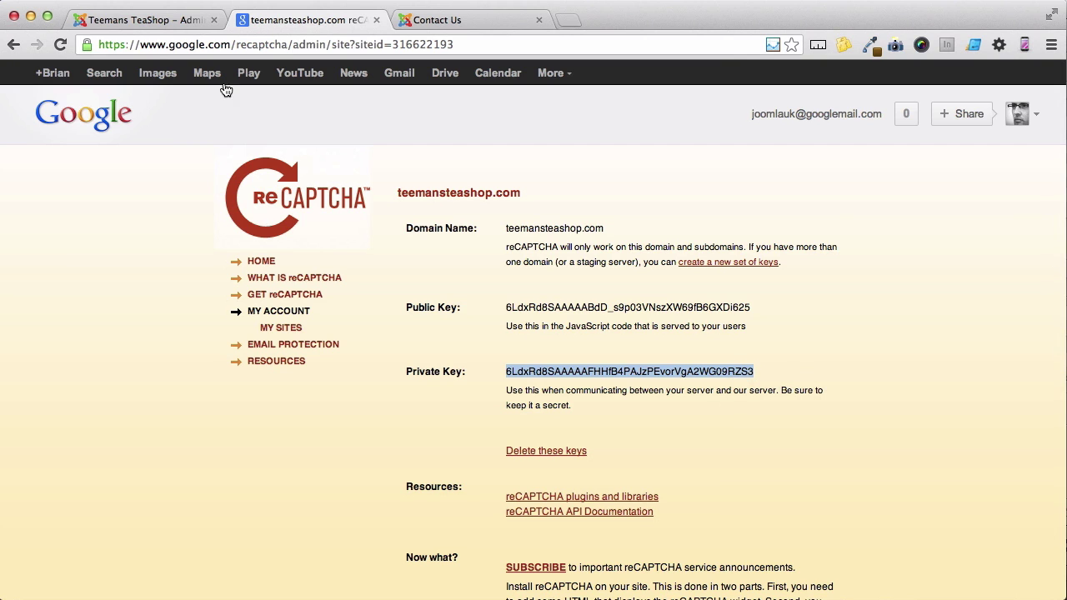
pyautogui.click(125, 19)
pyautogui.click(277, 263)
pyautogui.rightClick(277, 261)
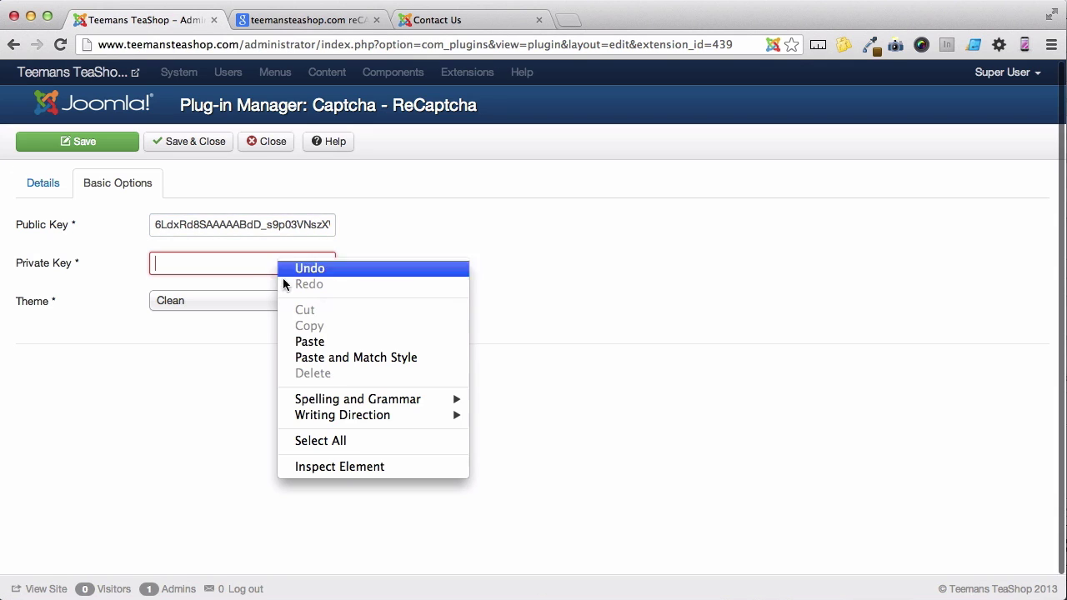
pyautogui.click(300, 342)
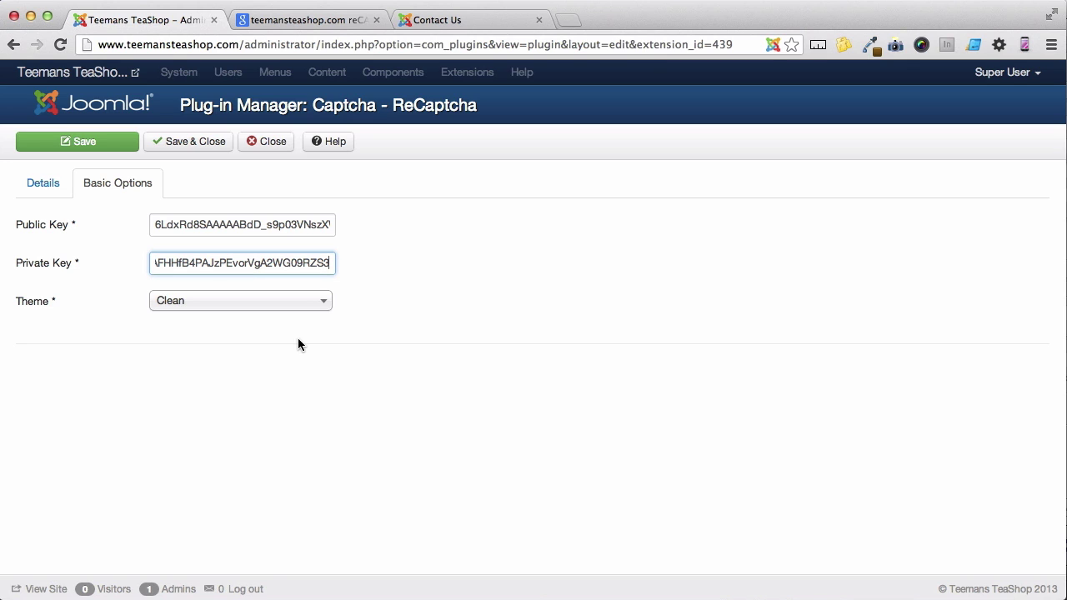
pyautogui.click(210, 144)
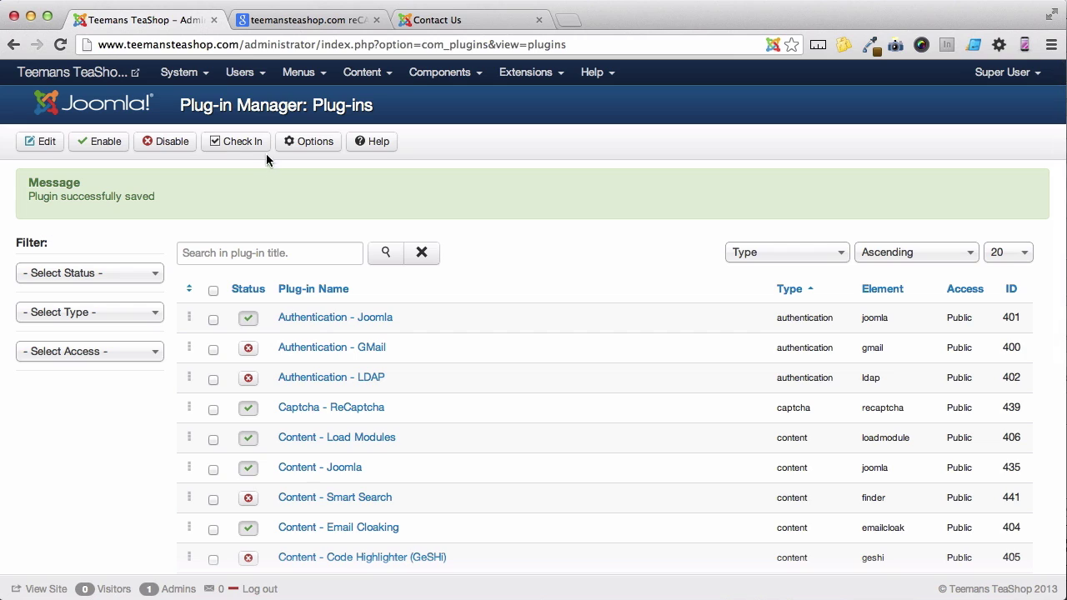
# Close the reCAPTCHA key page and check the reloaded public Contact Us page's contact form for a captcha.
pyautogui.click(376, 20)
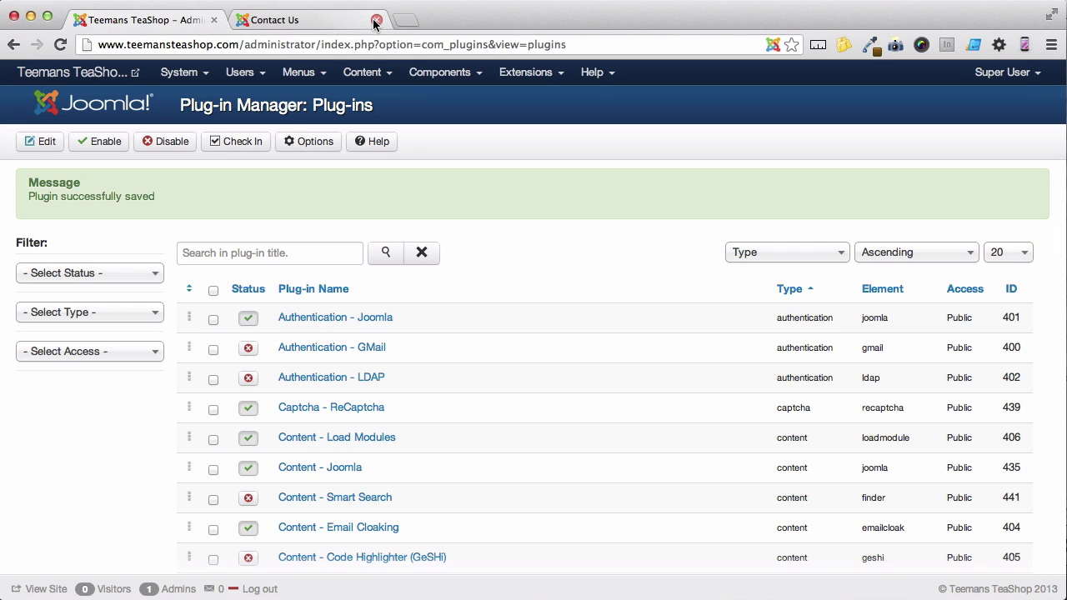
pyautogui.click(321, 25)
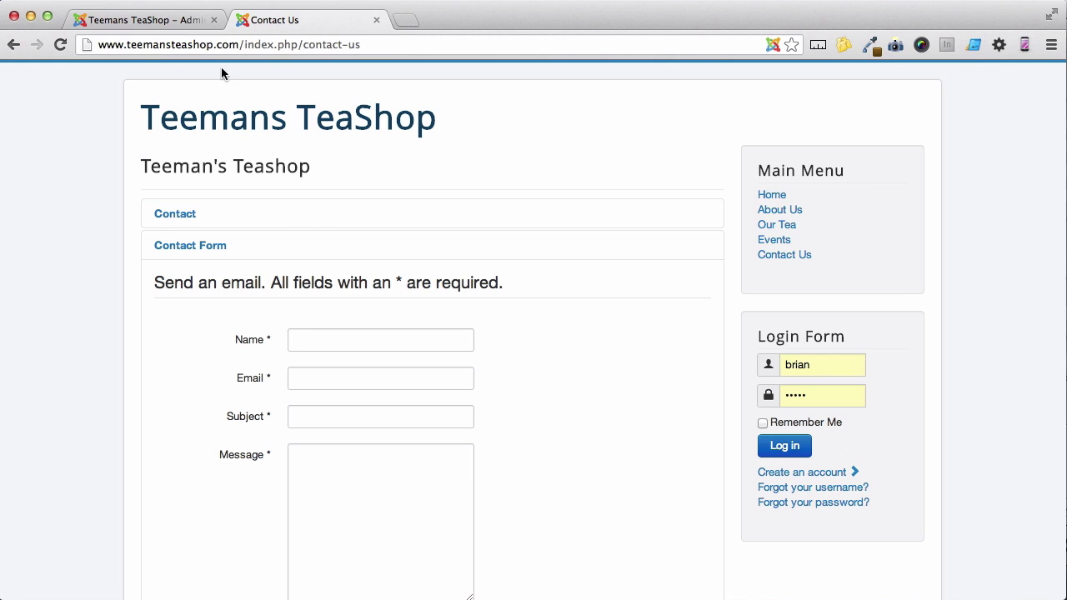
pyautogui.click(777, 256)
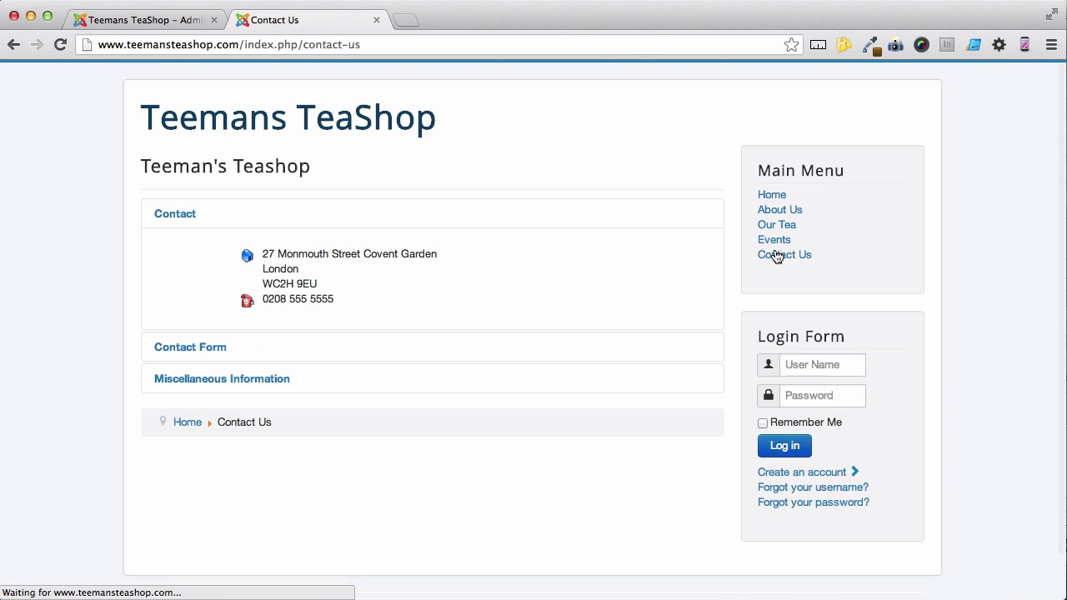
pyautogui.click(582, 355)
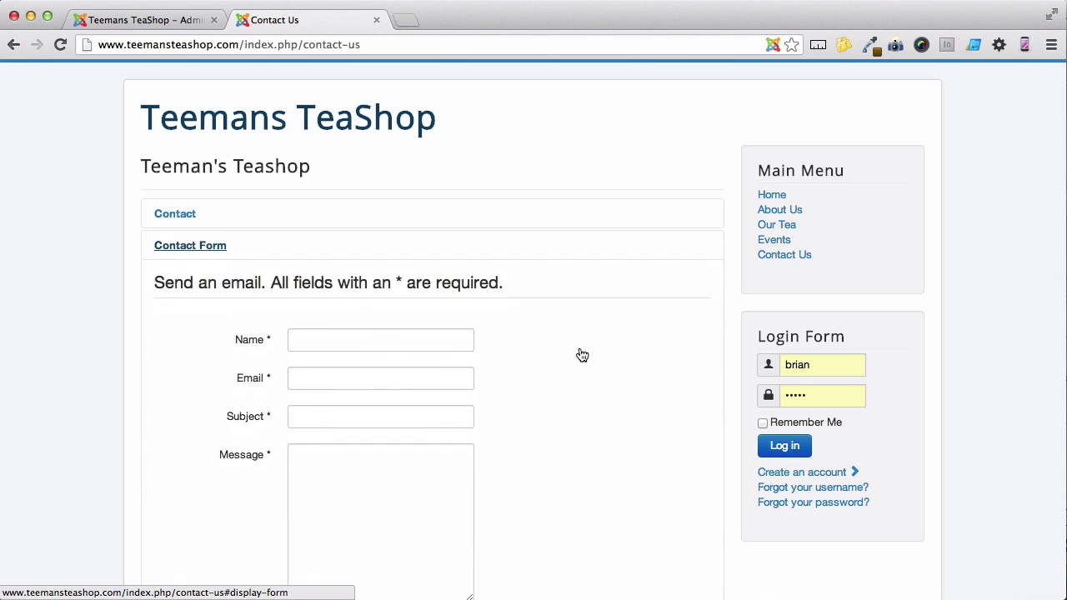
pyautogui.scroll(-5, 580, 355)
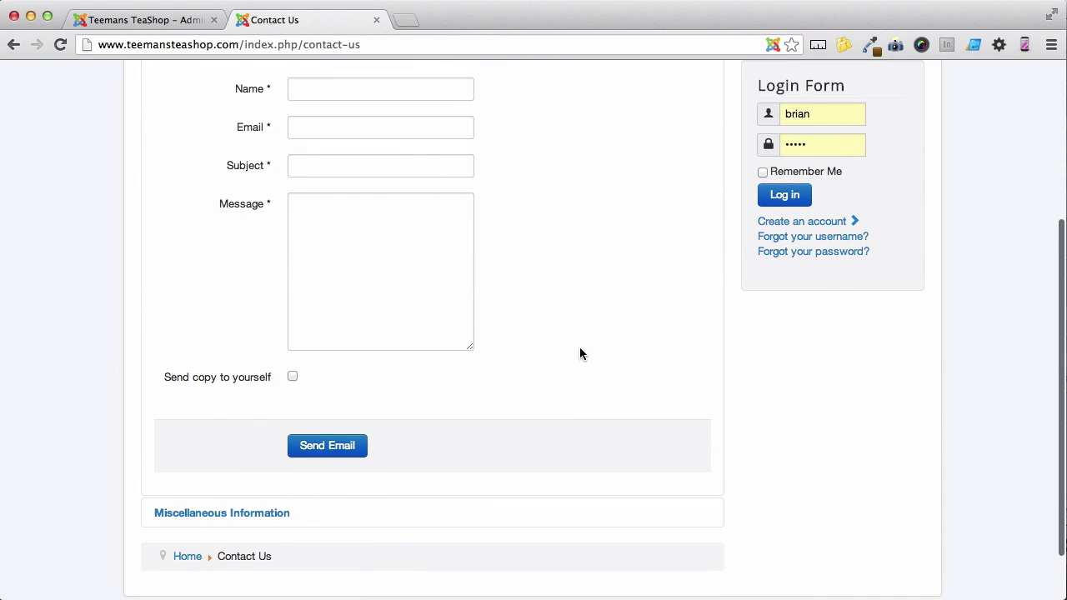
# Set the site's Default Captcha to Captcha - ReCaptcha in the Global Configuration, then save and close it.
pyautogui.click(185, 31)
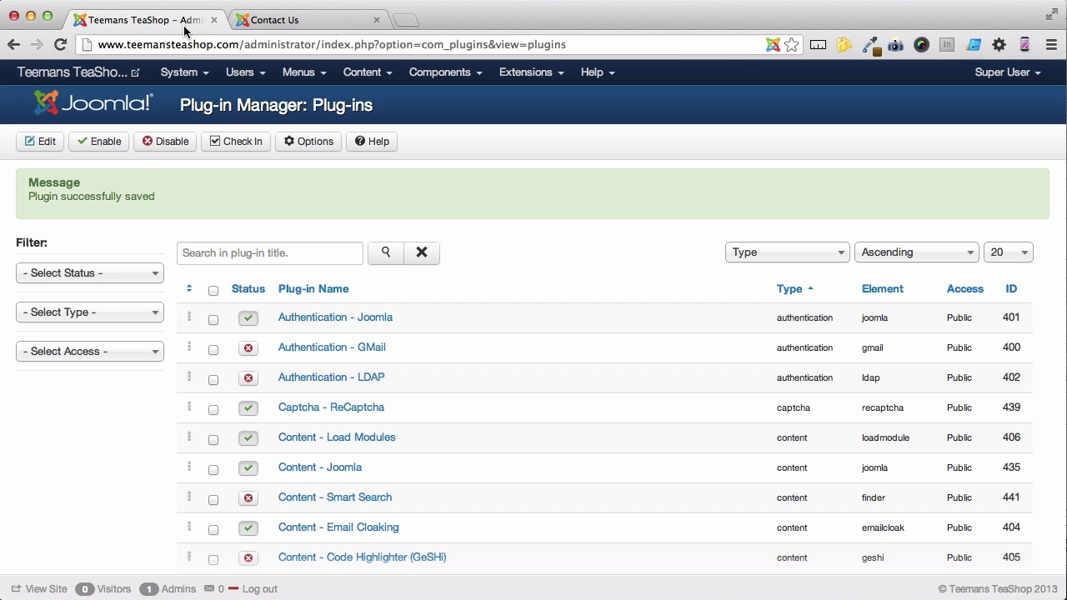
pyautogui.click(185, 73)
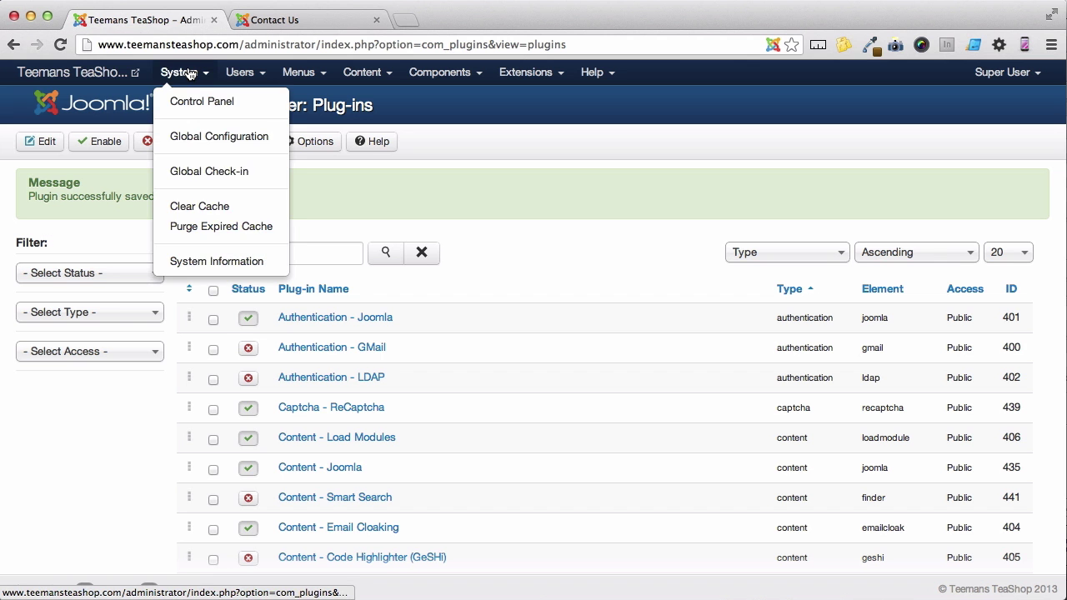
pyautogui.click(187, 137)
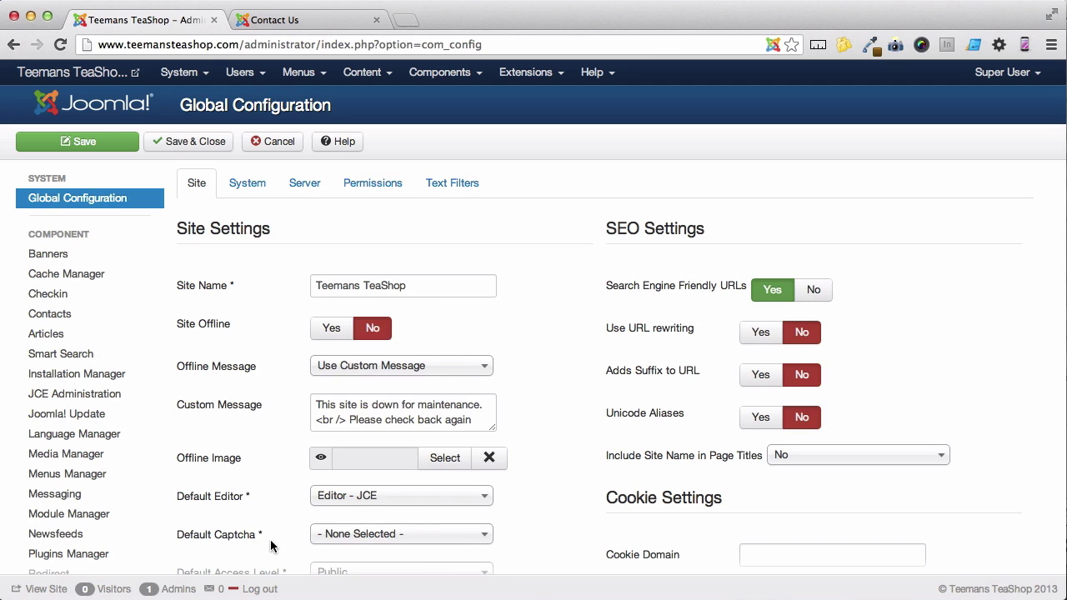
pyautogui.click(335, 536)
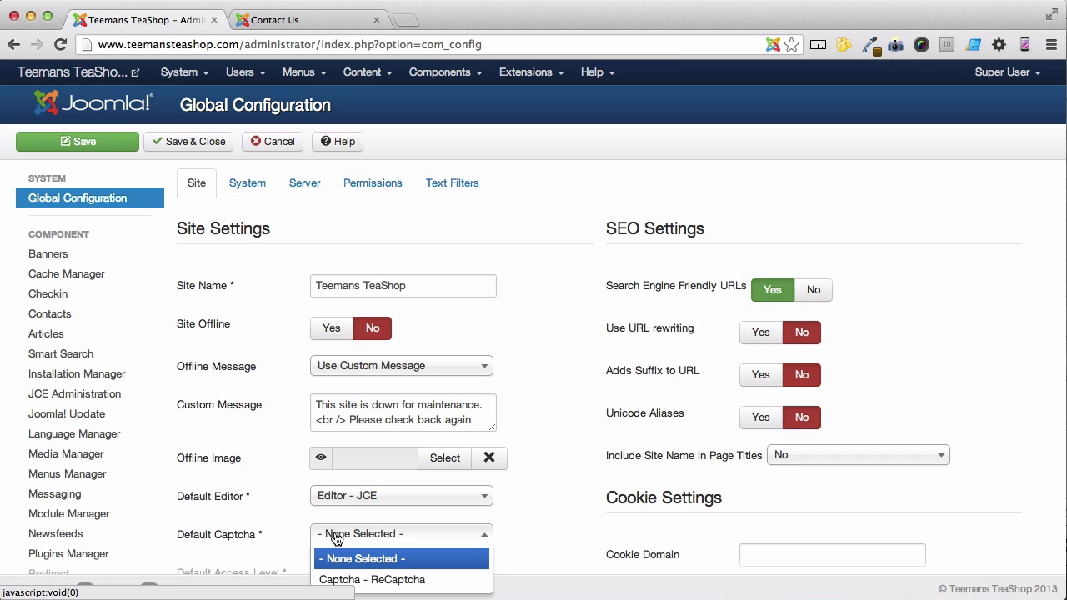
pyautogui.click(373, 580)
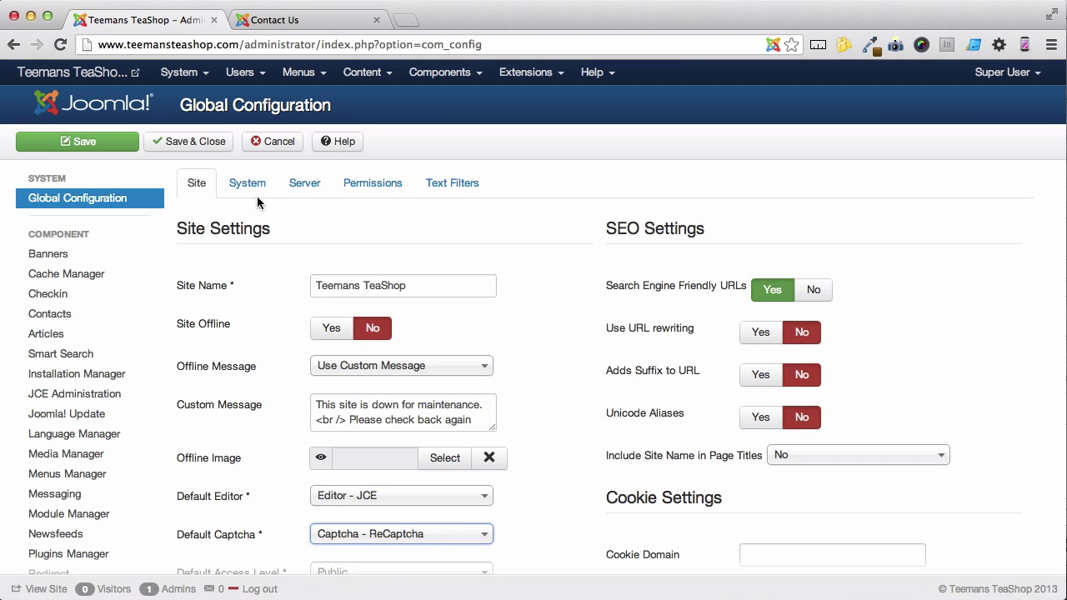
pyautogui.click(221, 143)
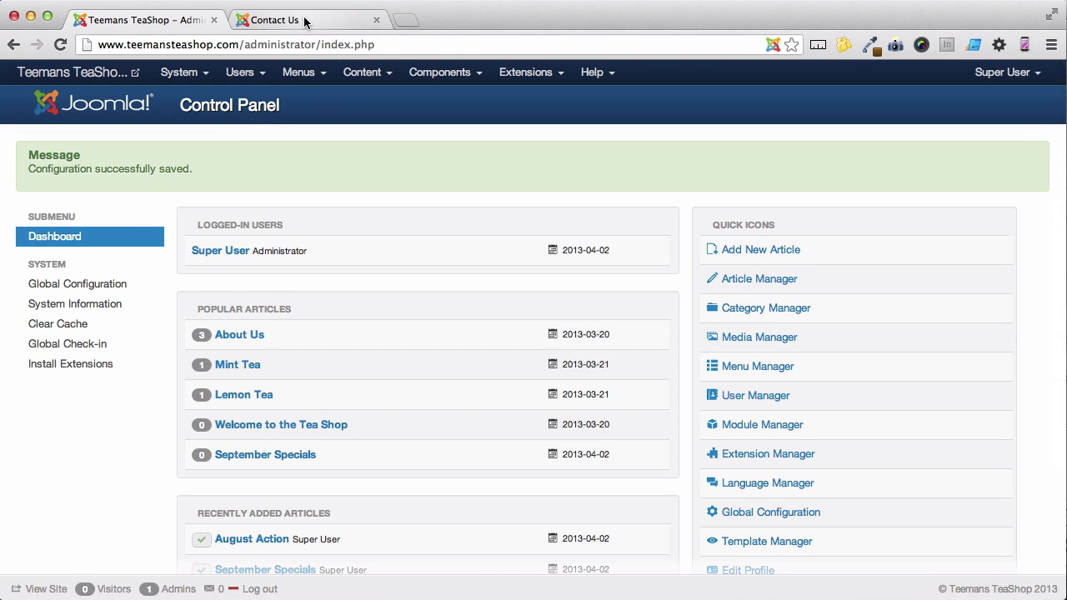
# Reload the public Contact Us page and check its contact form for the captcha field.
pyautogui.click(305, 20)
pyautogui.scroll(2, 573, 225)
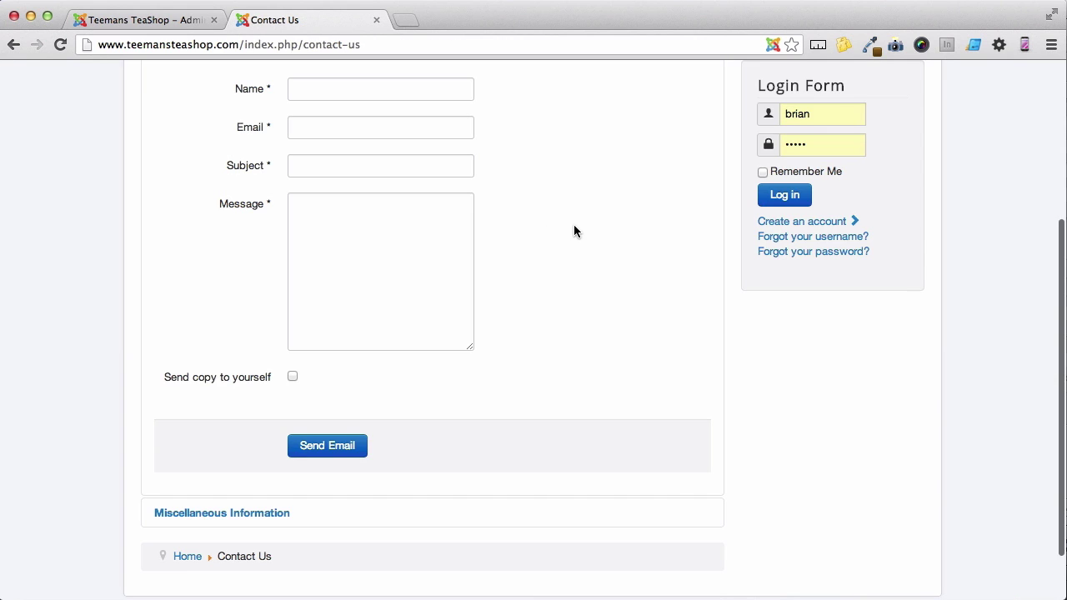
pyautogui.click(789, 94)
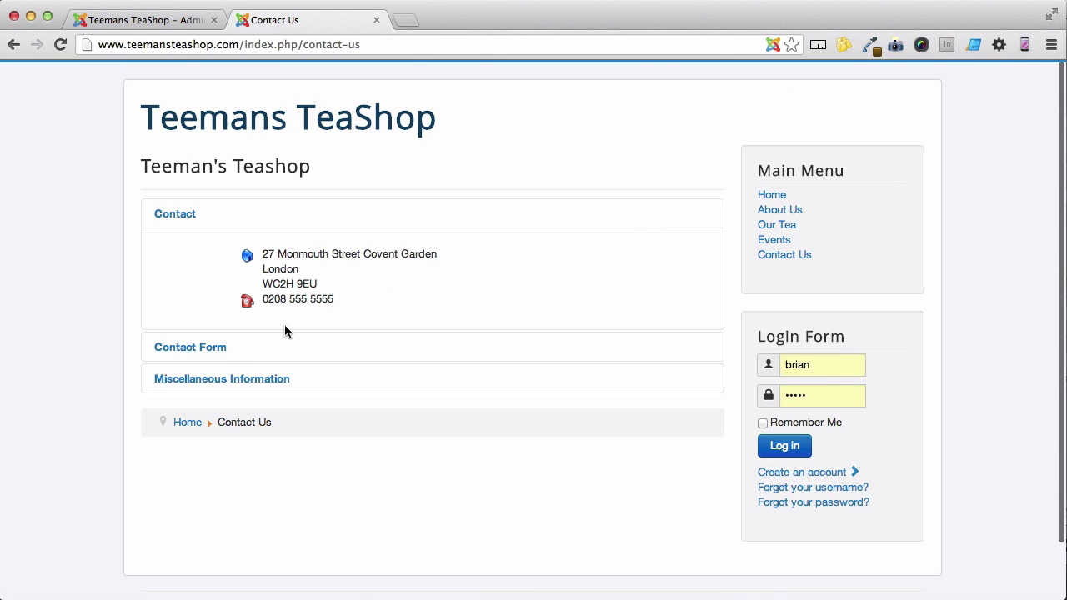
pyautogui.click(204, 350)
pyautogui.scroll(-2, 206, 357)
pyautogui.scroll(-3, 204, 356)
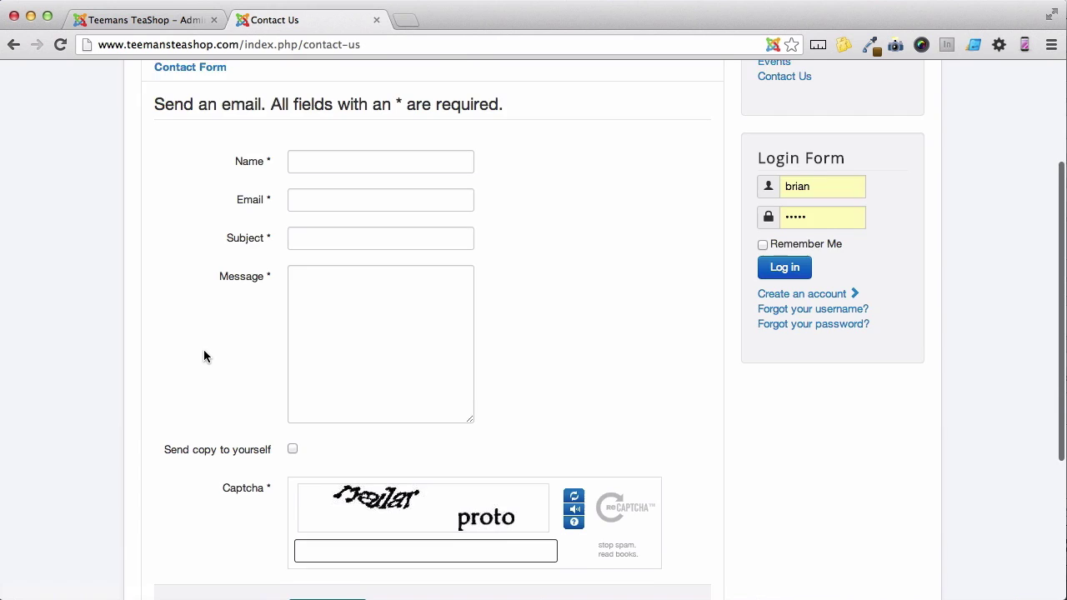